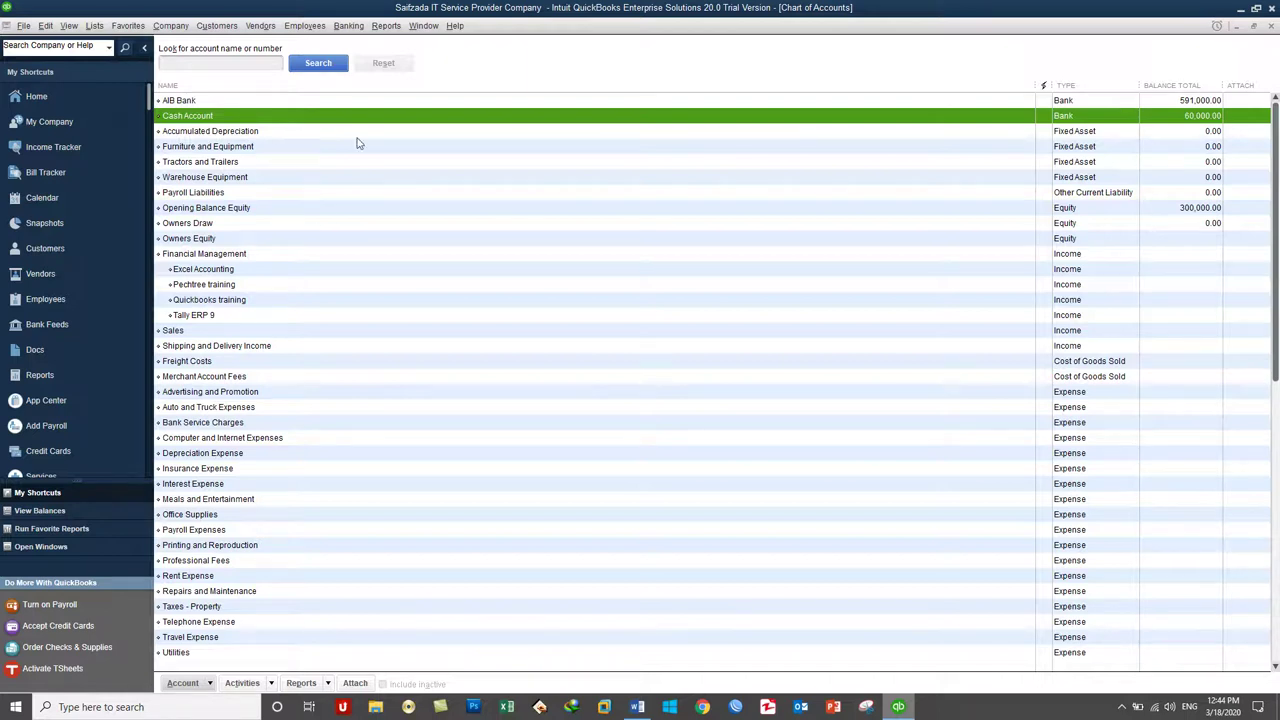
Step: Open the Journal report from the Accountant & Taxes reports and set its date range to All
click(388, 27)
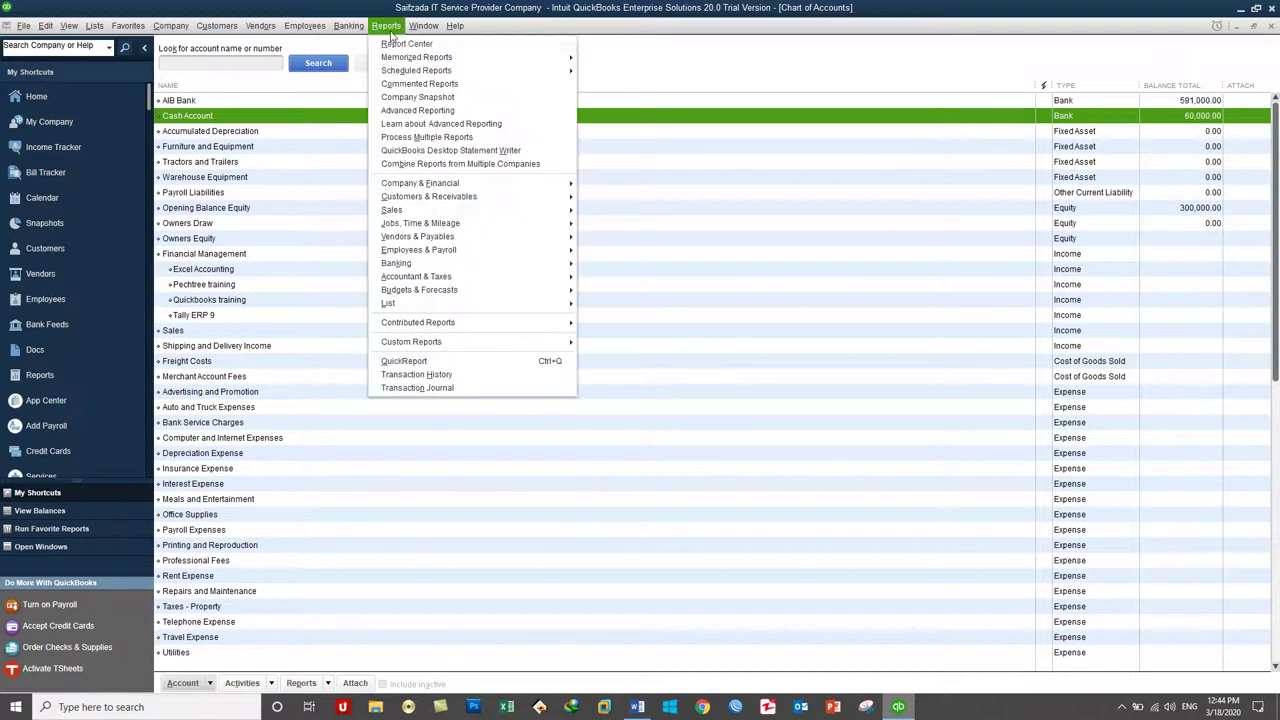
mouse_move(440, 278)
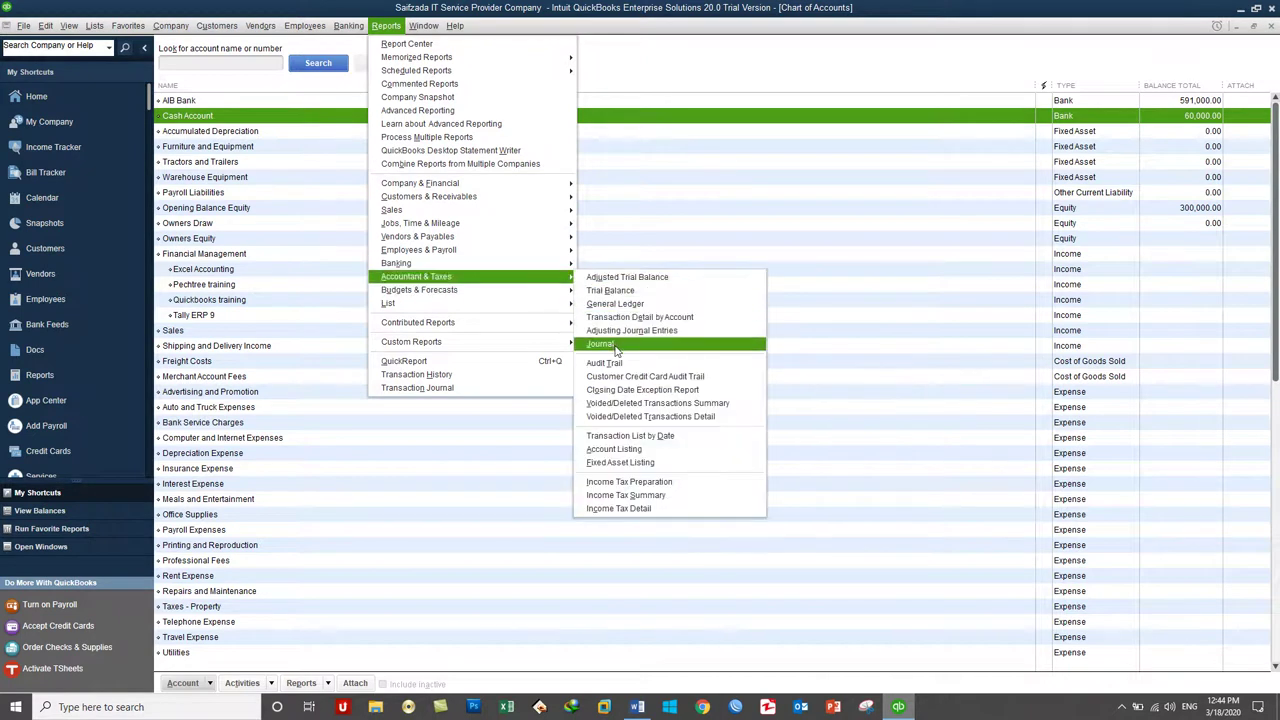
click(616, 345)
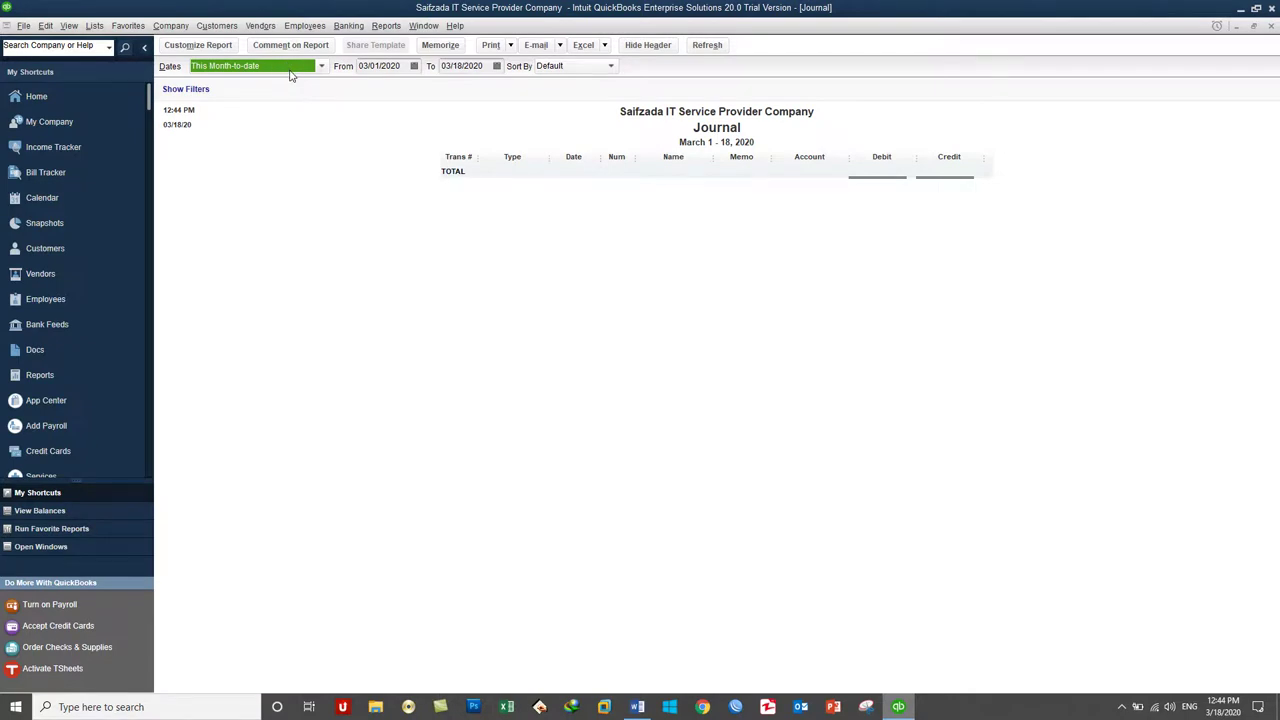
text(a)
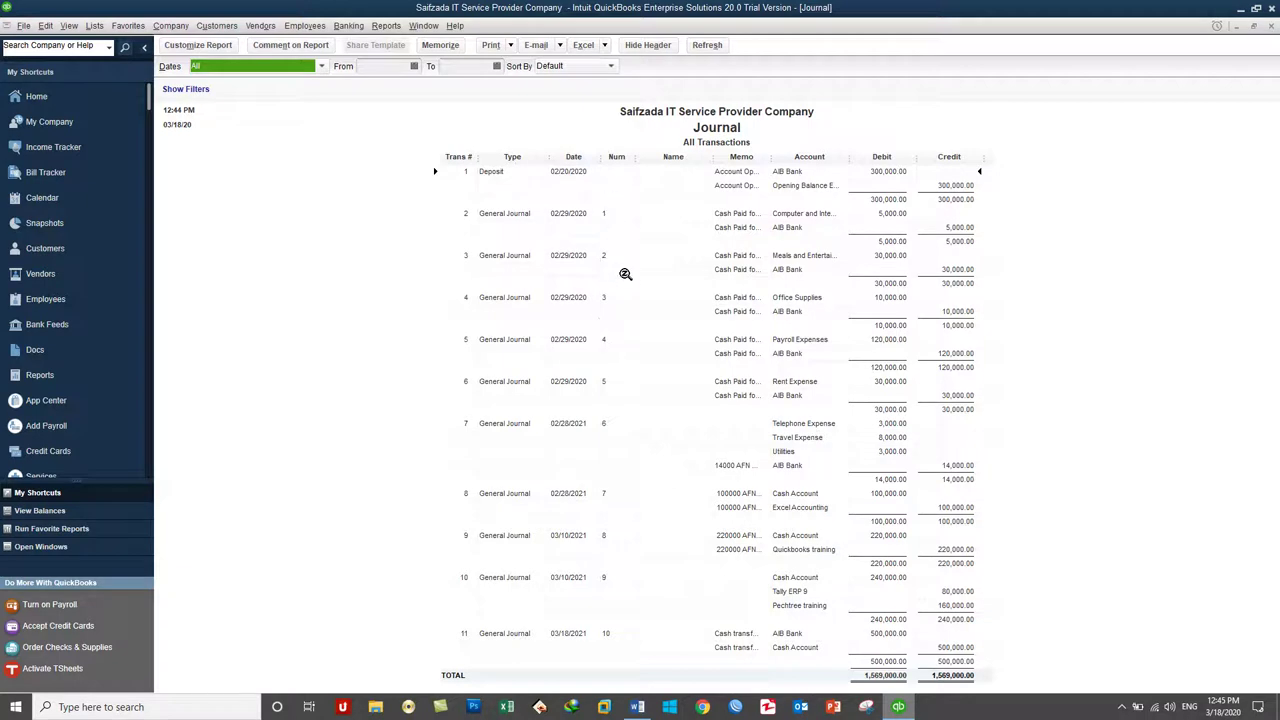
Step: Narrow the Journal report's Name column, widen its Memo and Account columns to read the entries, and close the report
drag(708, 157, 666, 157)
drag(750, 158, 890, 157)
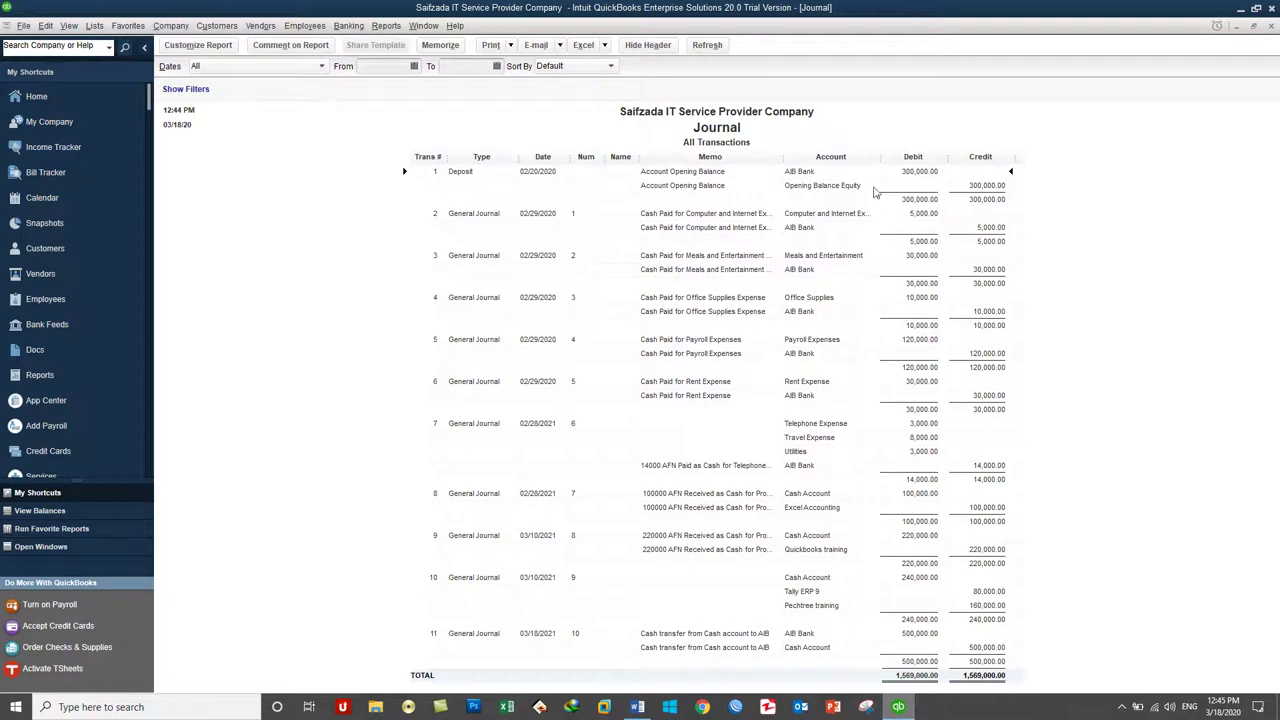
drag(882, 157, 921, 157)
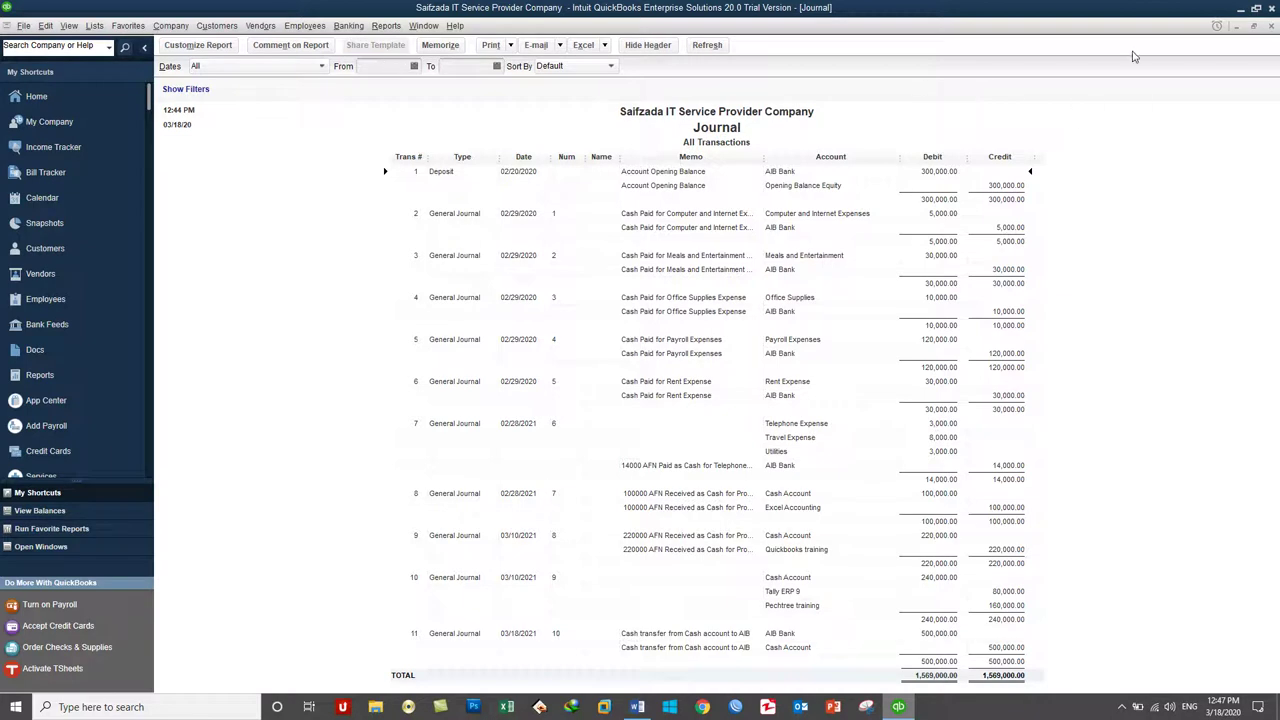
click(1272, 28)
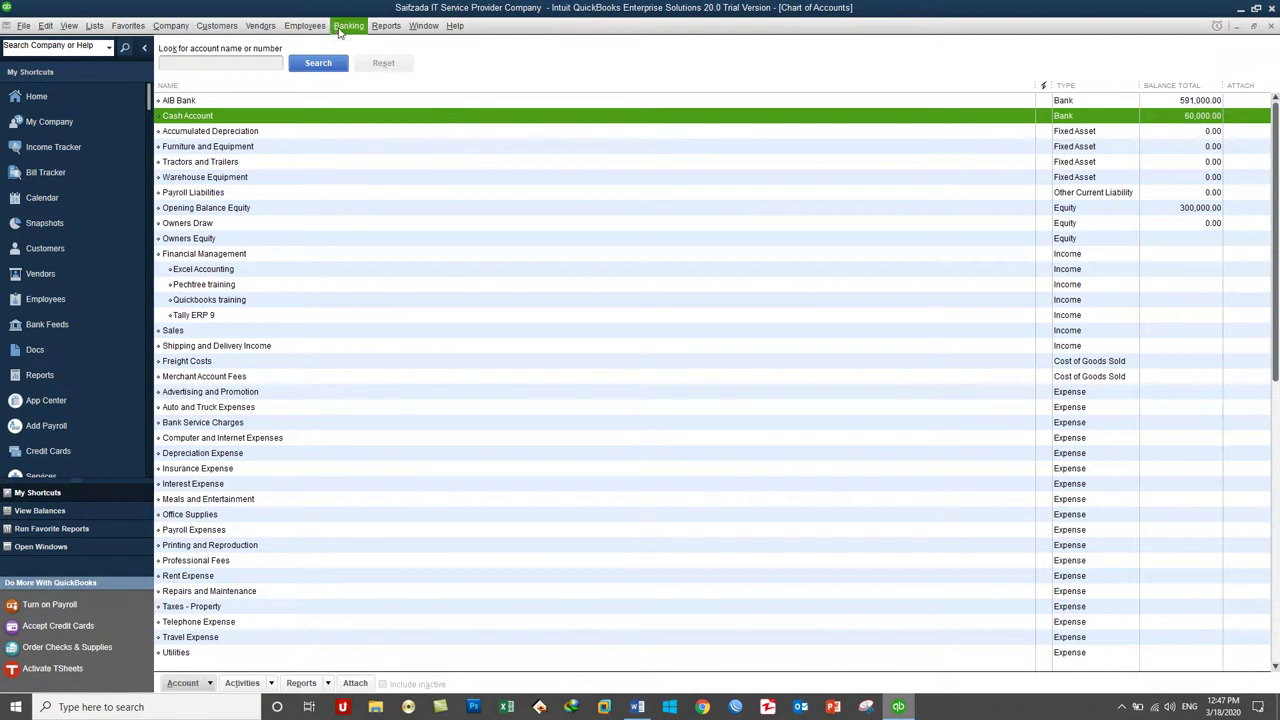
Step: Open the General Ledger report from the Accountant & Taxes reports and set its date range to All
click(340, 30)
mouse_move(374, 28)
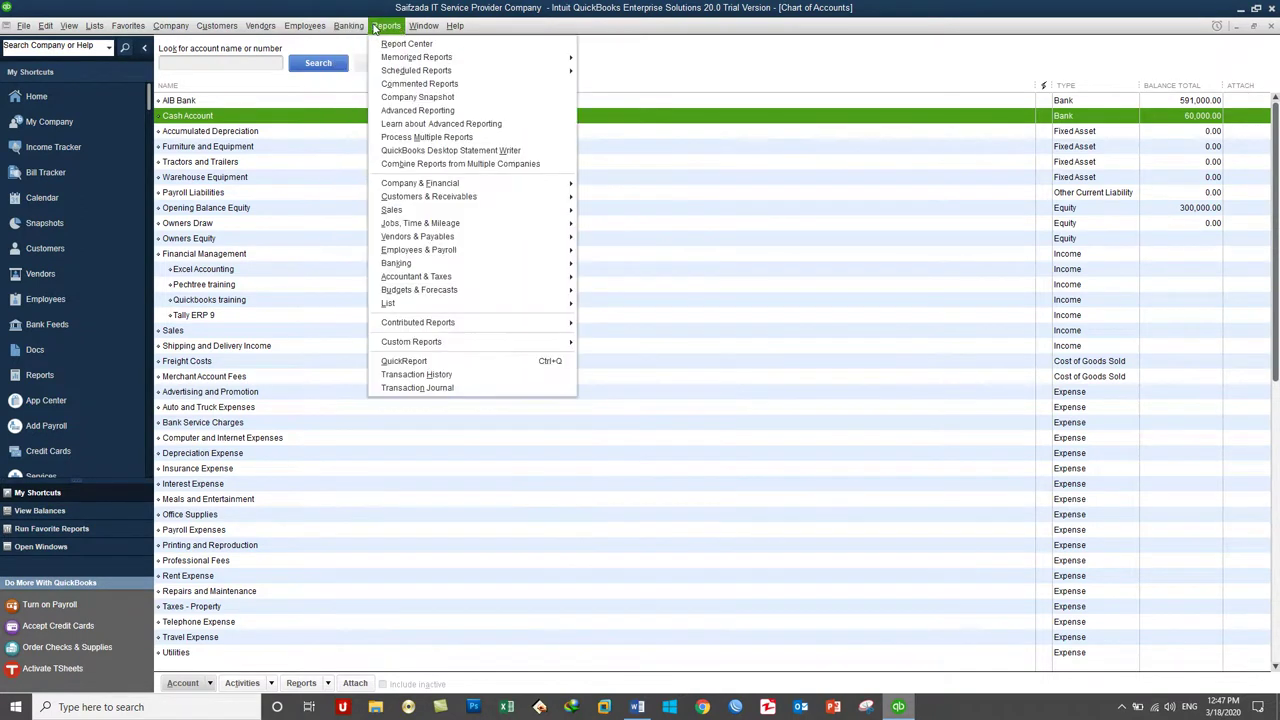
mouse_move(428, 276)
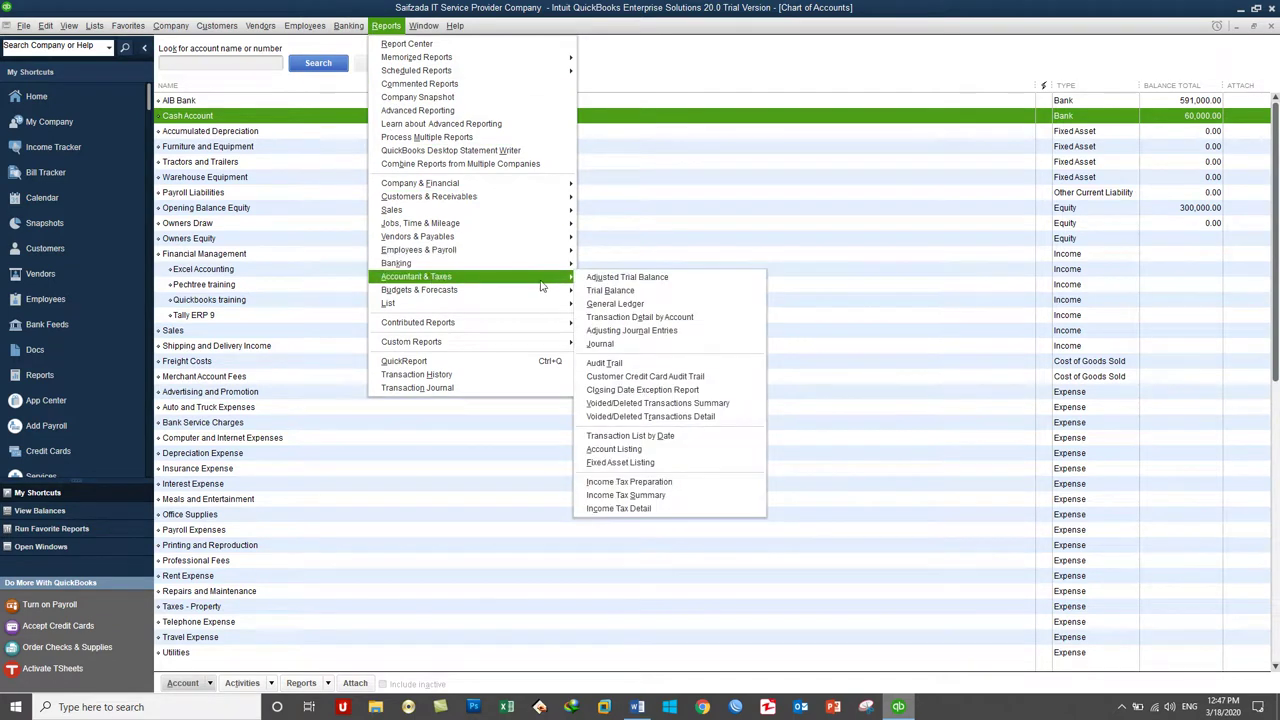
click(626, 309)
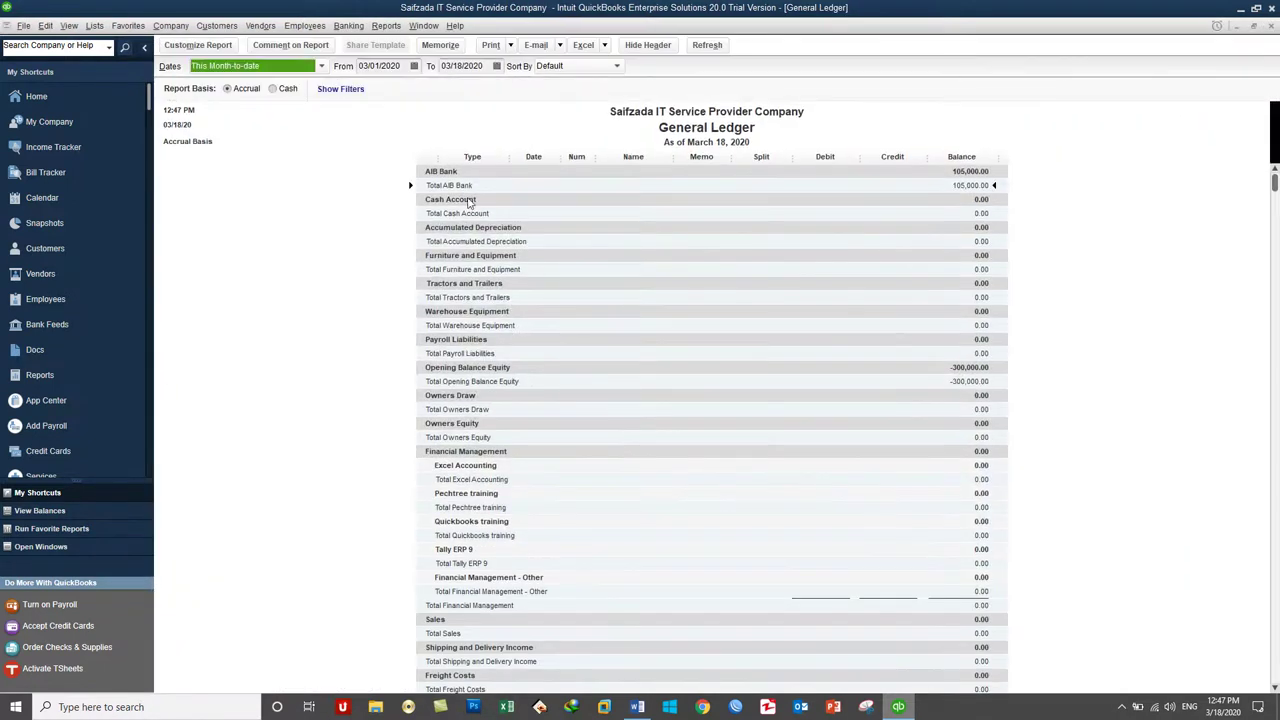
click(267, 66)
click(268, 80)
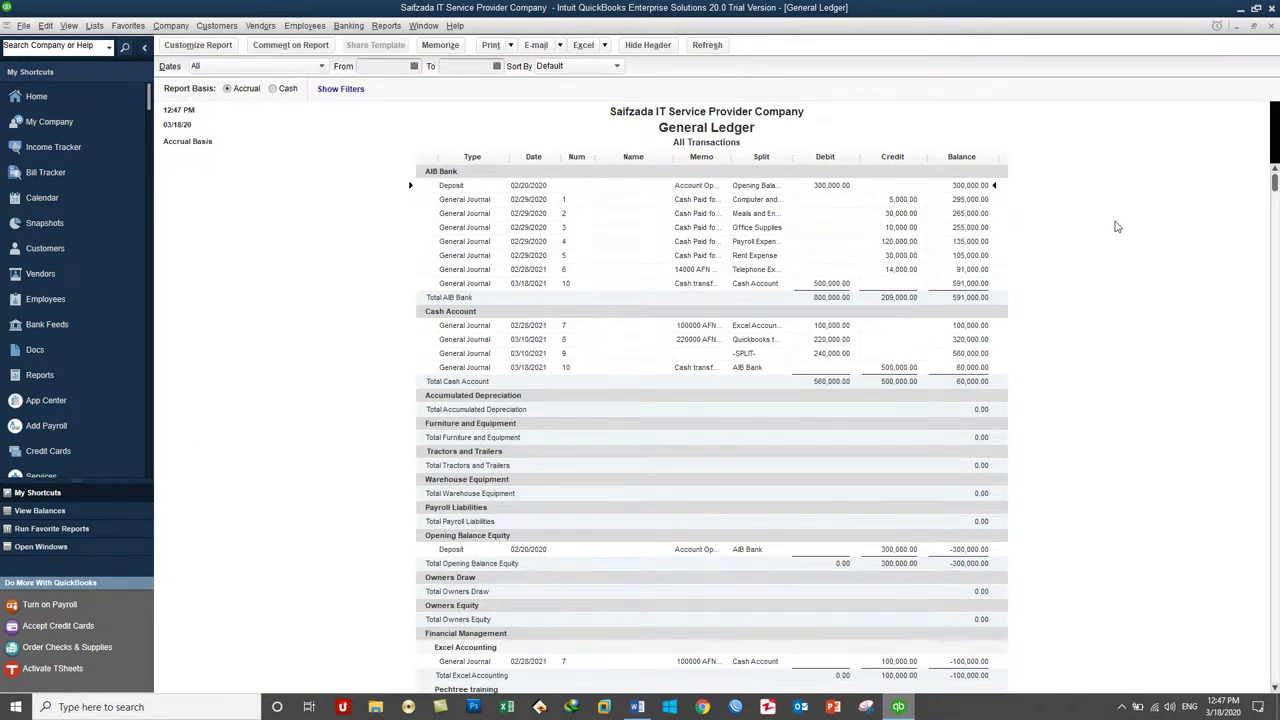
Step: Look over the General Ledger accounts and widen the Split column to show the full account names
scroll(1117, 227, down, 3)
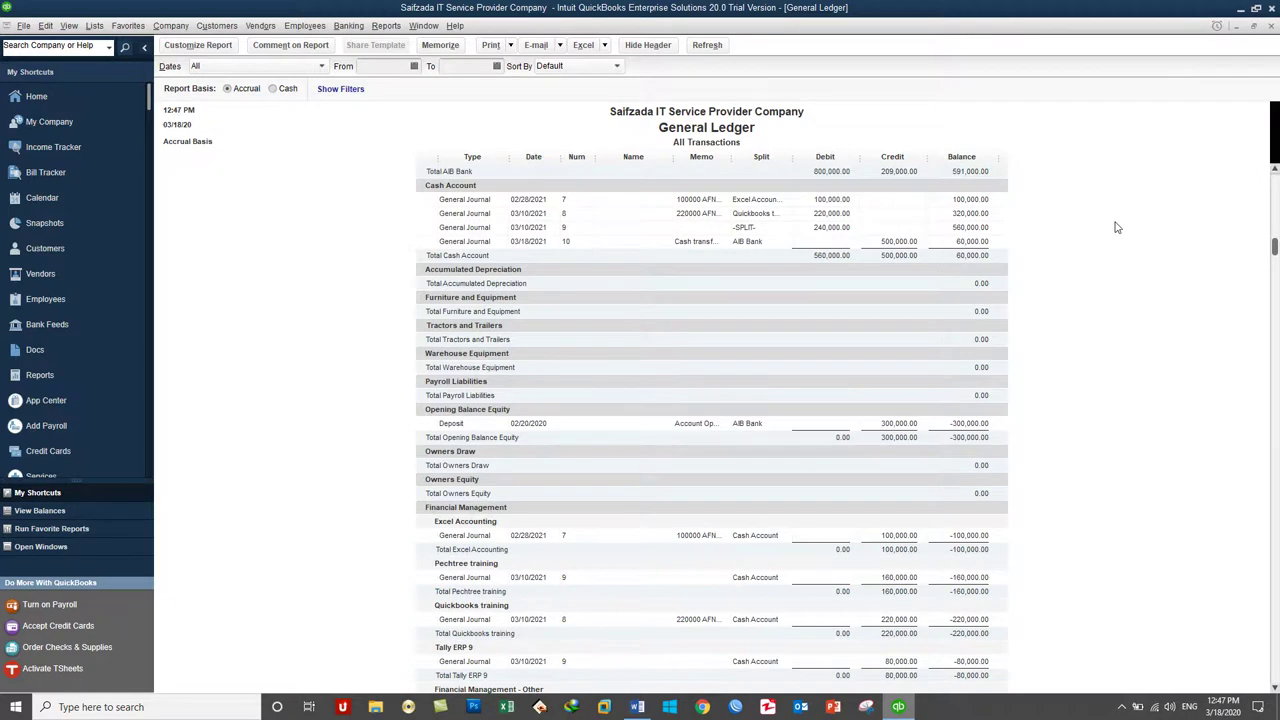
scroll(1117, 227, down, 11)
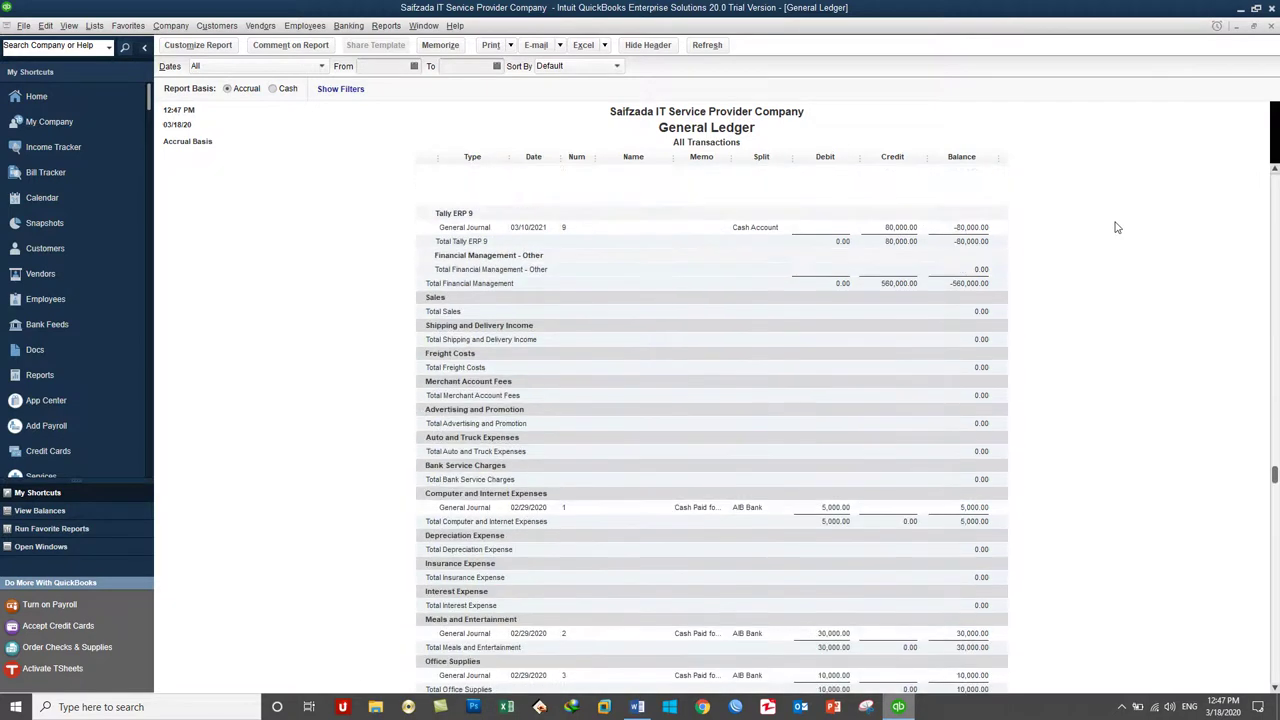
scroll(1117, 227, up, 15)
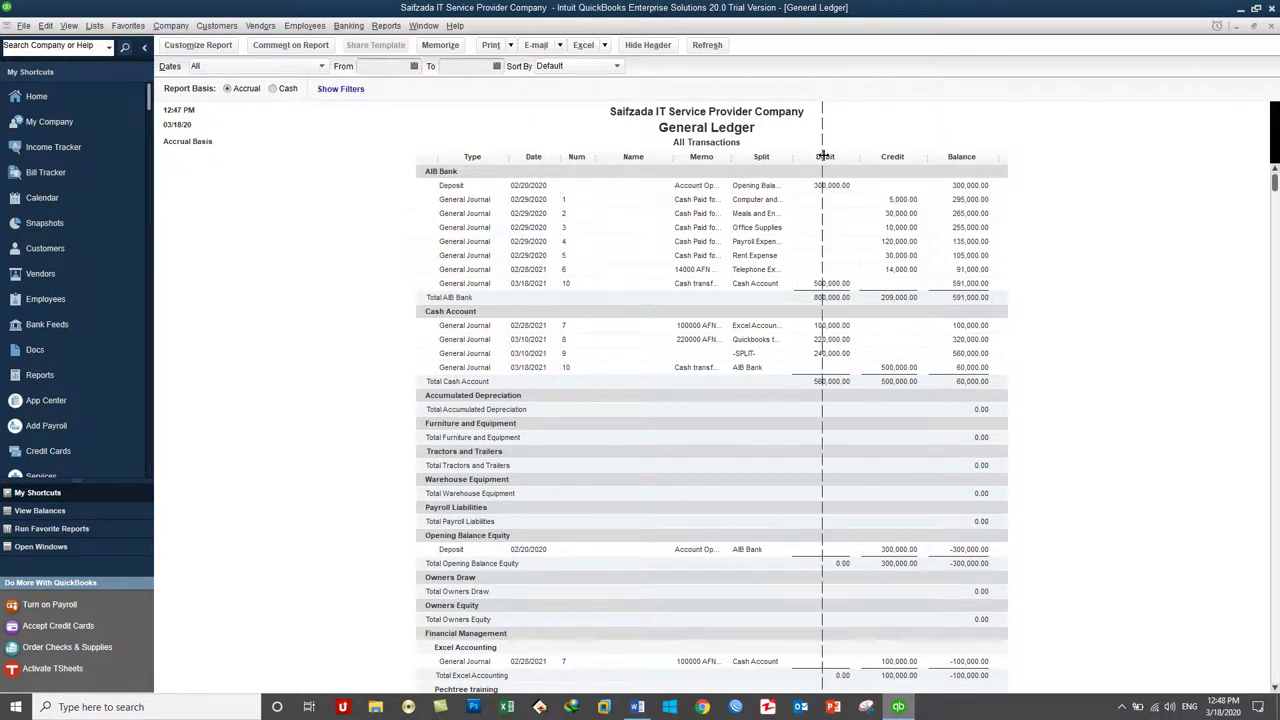
drag(819, 156, 845, 157)
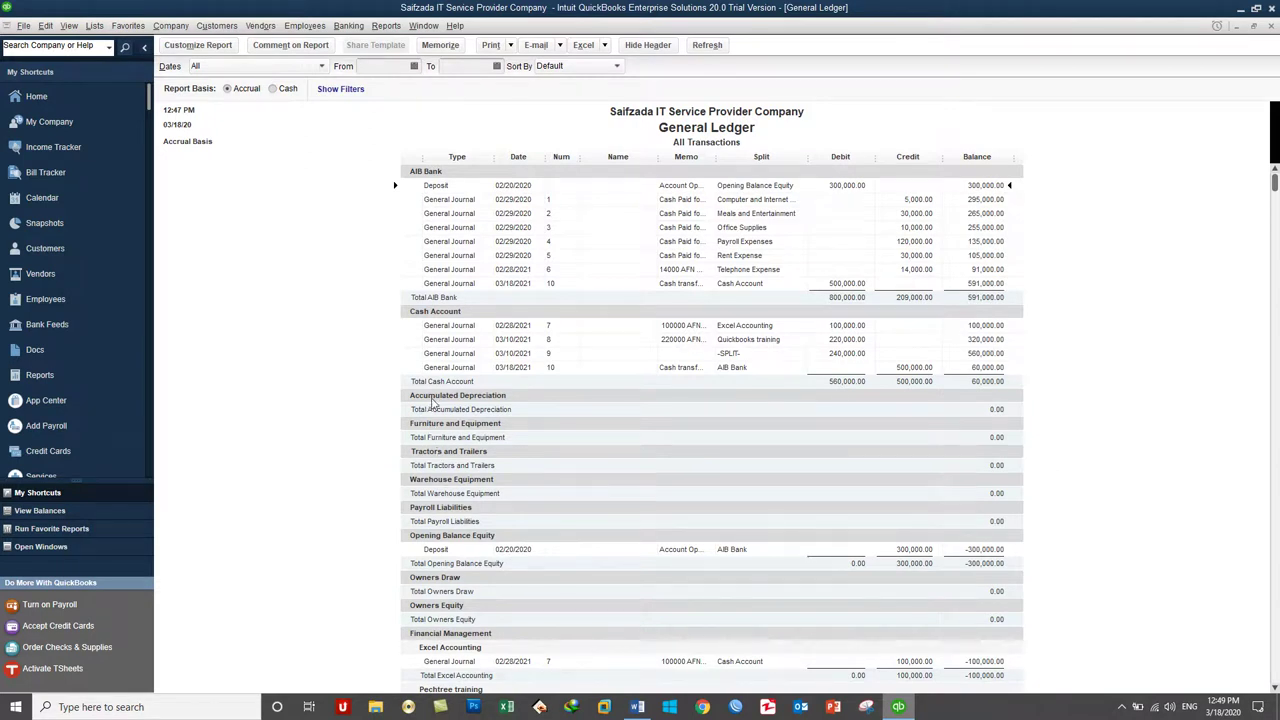
Step: Examine the General Ledger's equity, income and expense accounts down to the report total, and close the report
scroll(432, 403, down, 6)
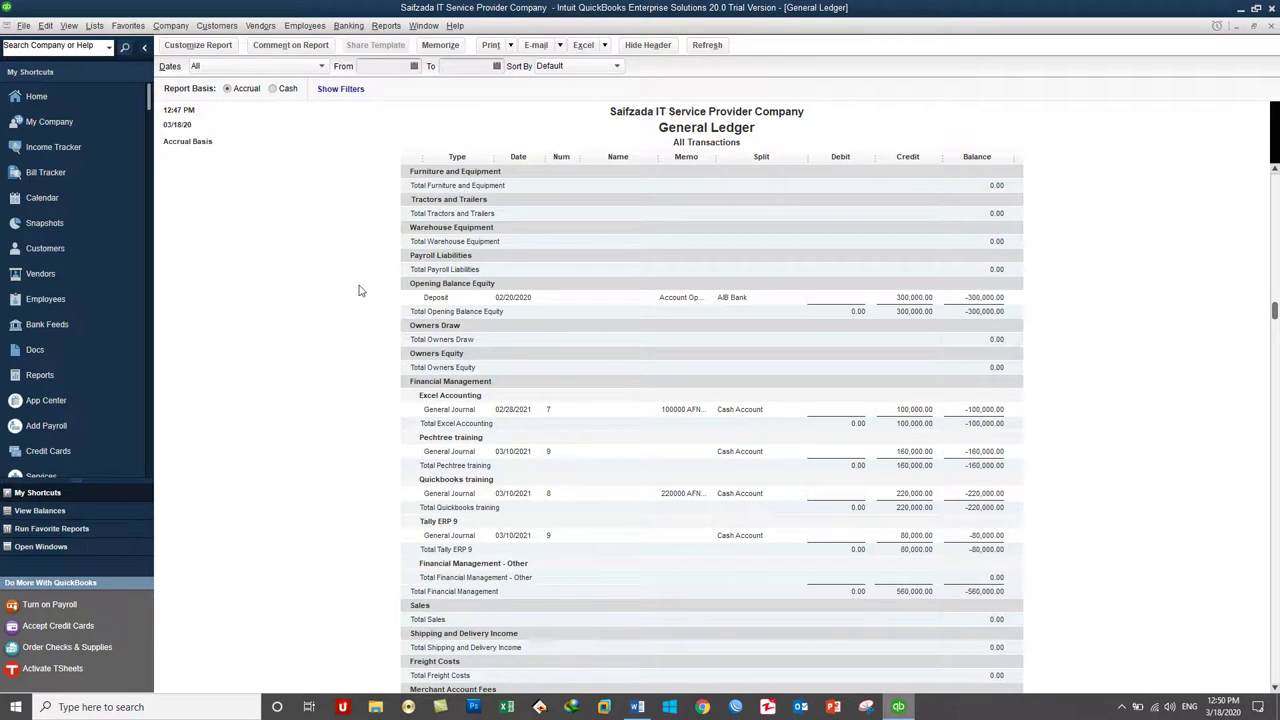
click(719, 297)
scroll(1015, 349, down, 2)
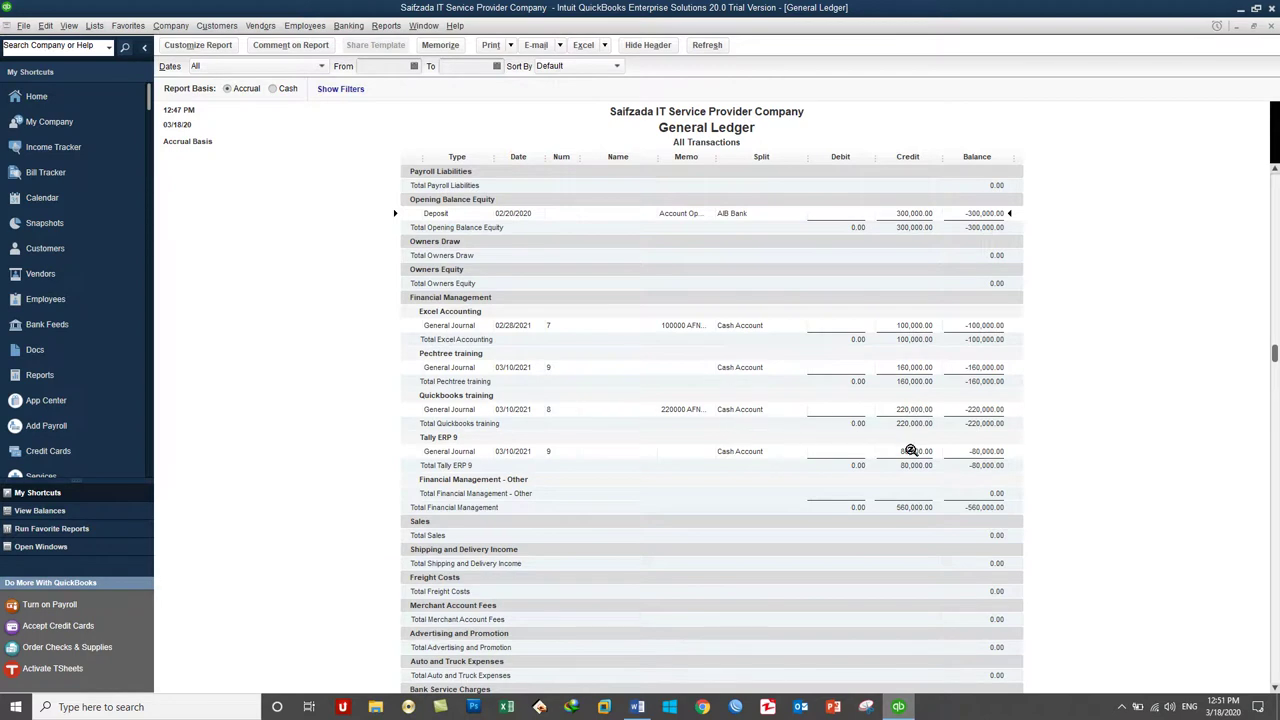
scroll(887, 430, down, 10)
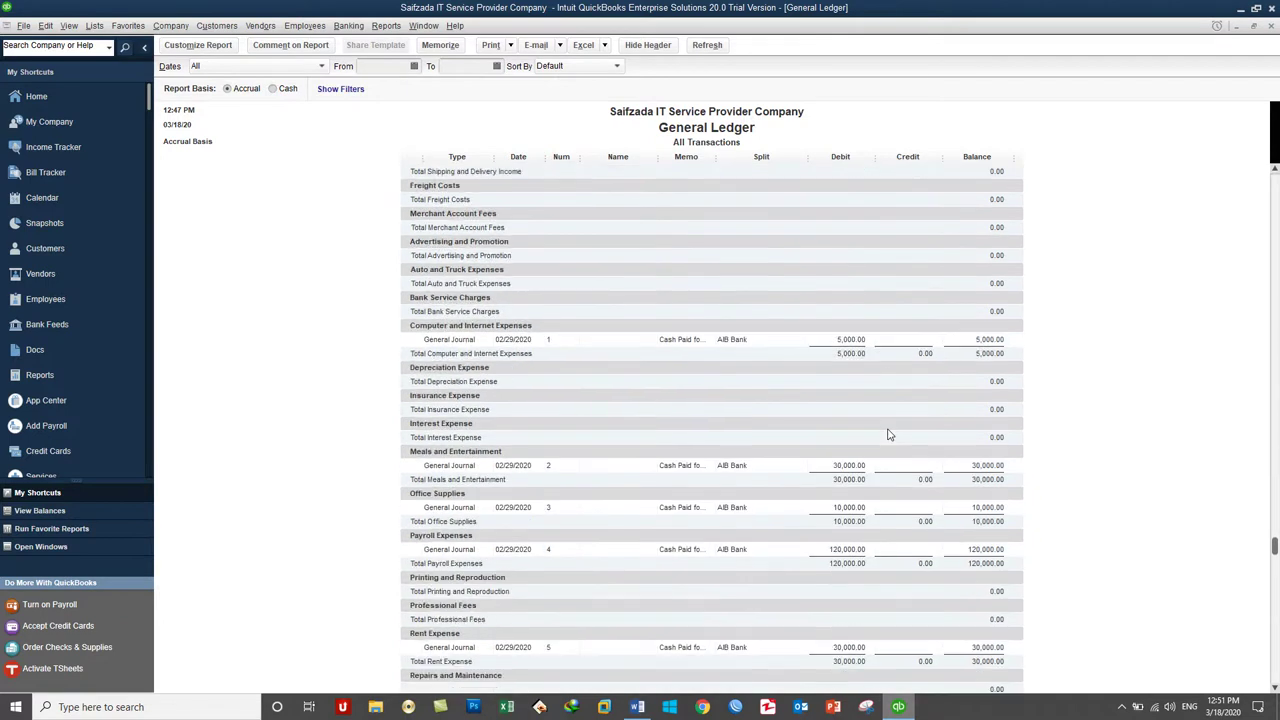
scroll(889, 431, down, 3)
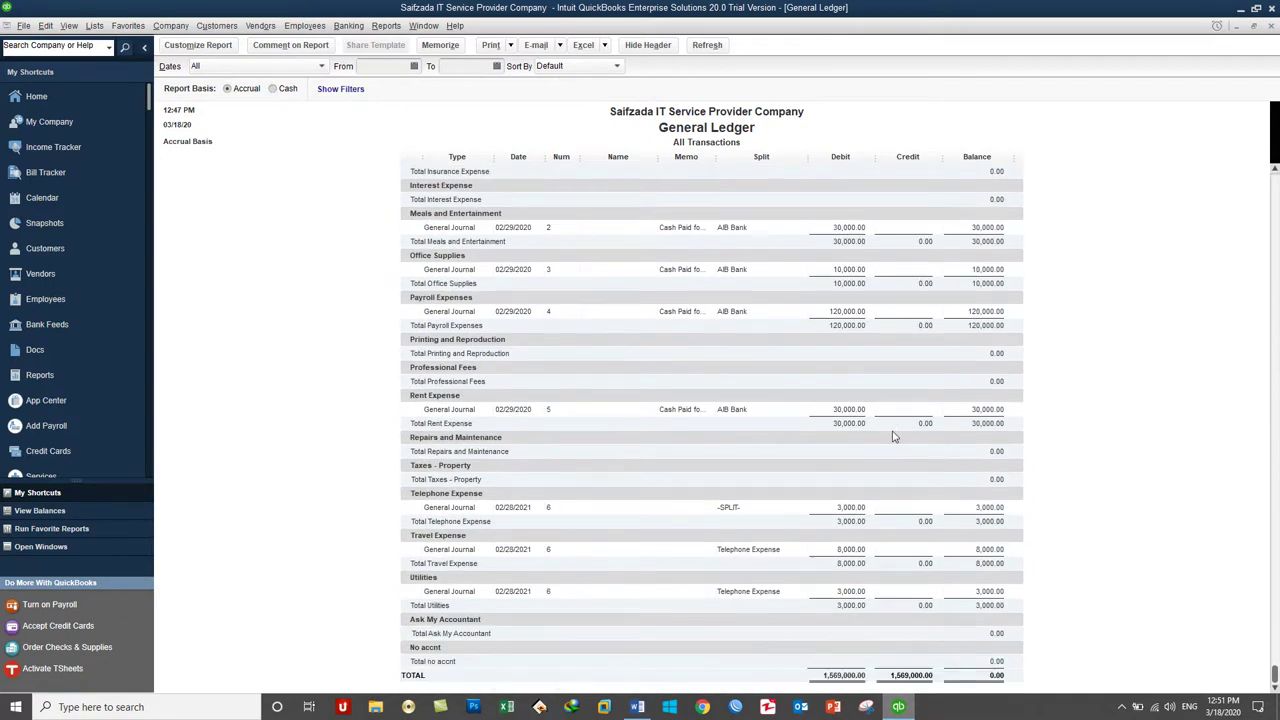
scroll(893, 432, up, 3)
scroll(895, 436, down, 3)
click(1271, 25)
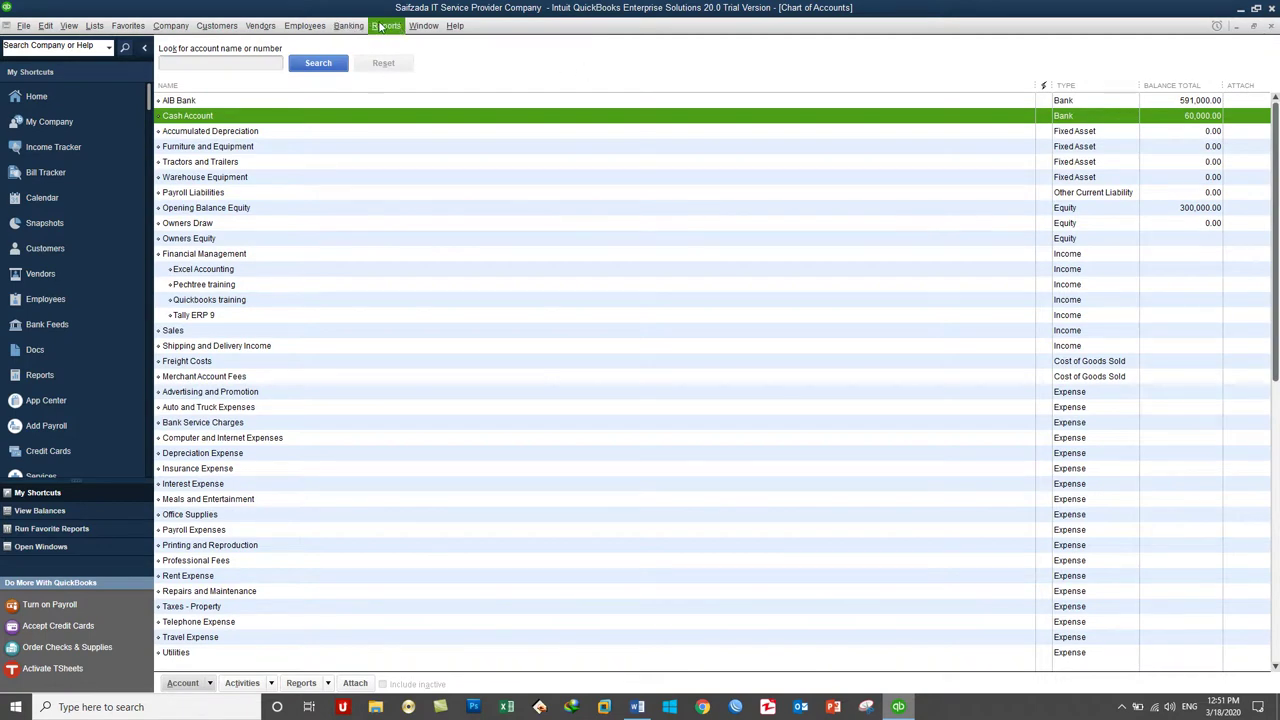
Step: Open the Trial Balance report from the Accountant & Taxes reports and set its date range to All
click(380, 26)
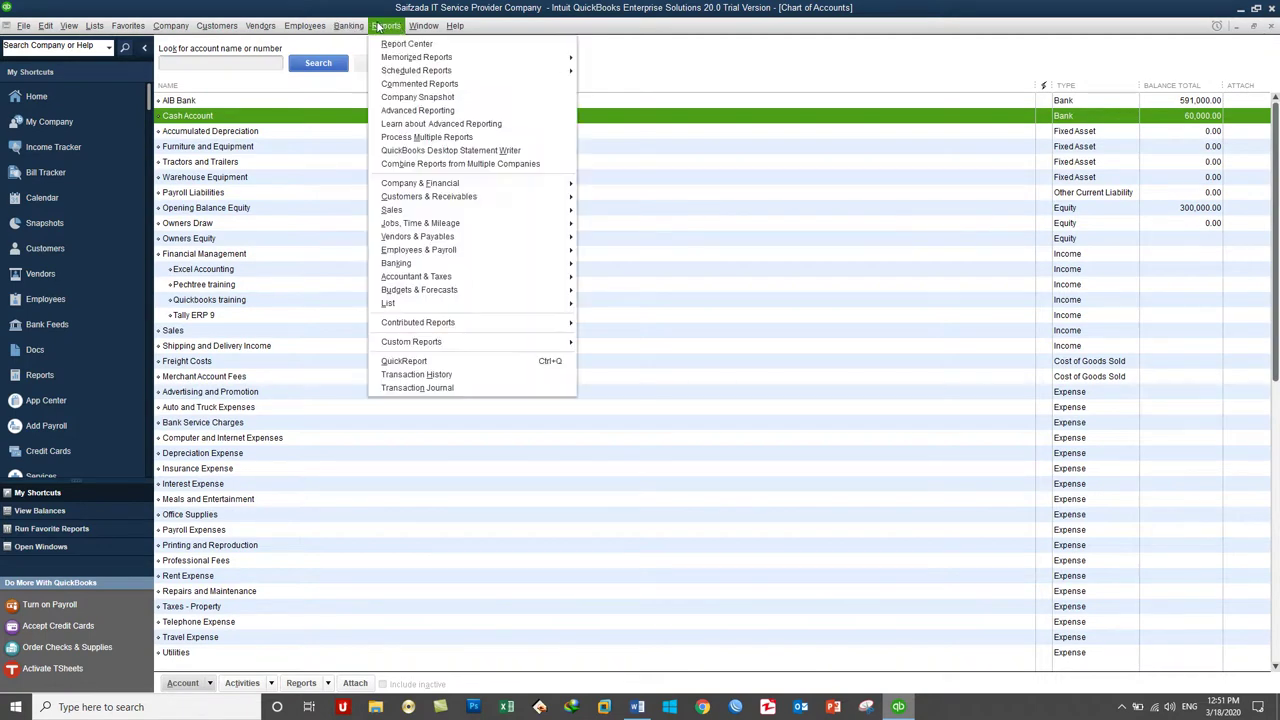
mouse_move(419, 279)
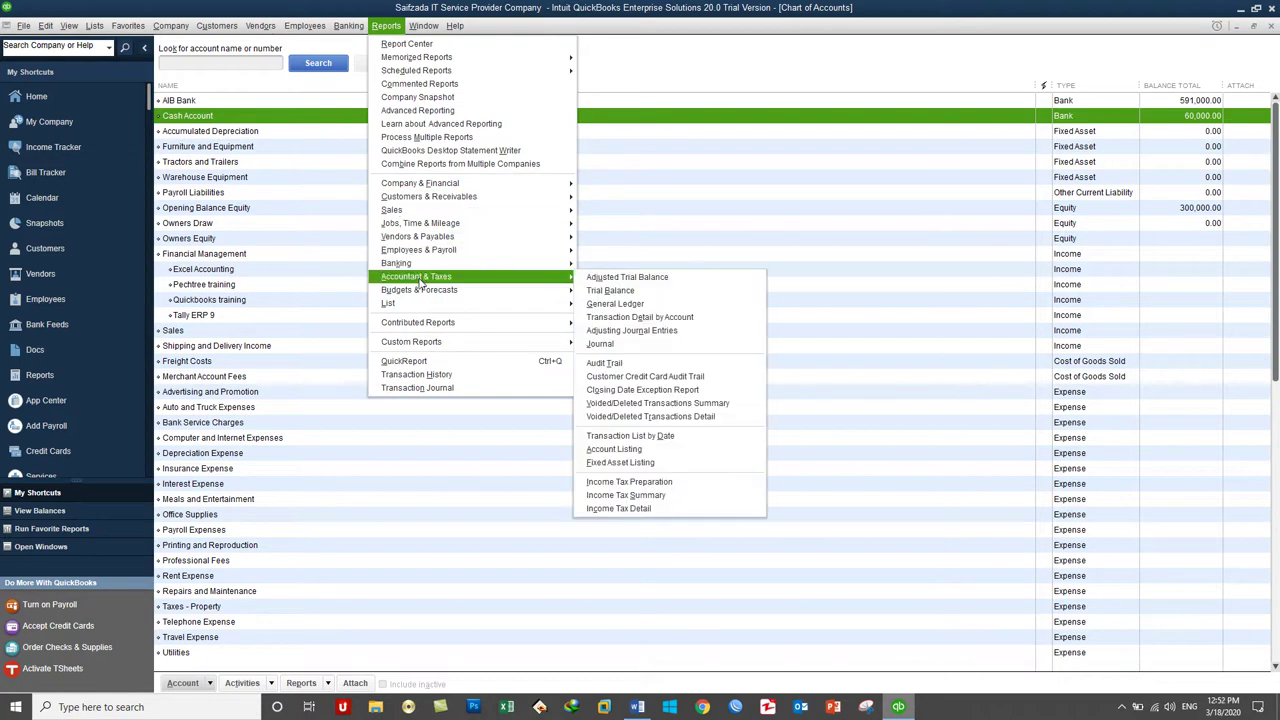
click(603, 292)
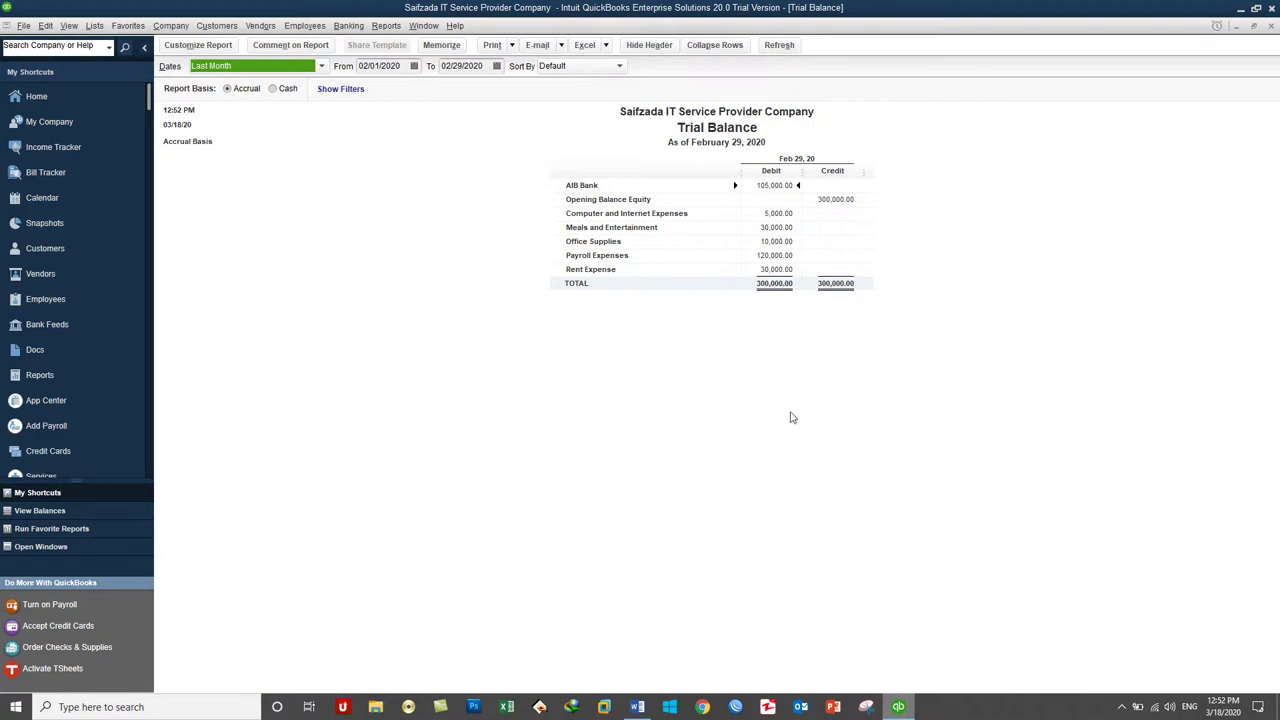
click(273, 71)
click(271, 68)
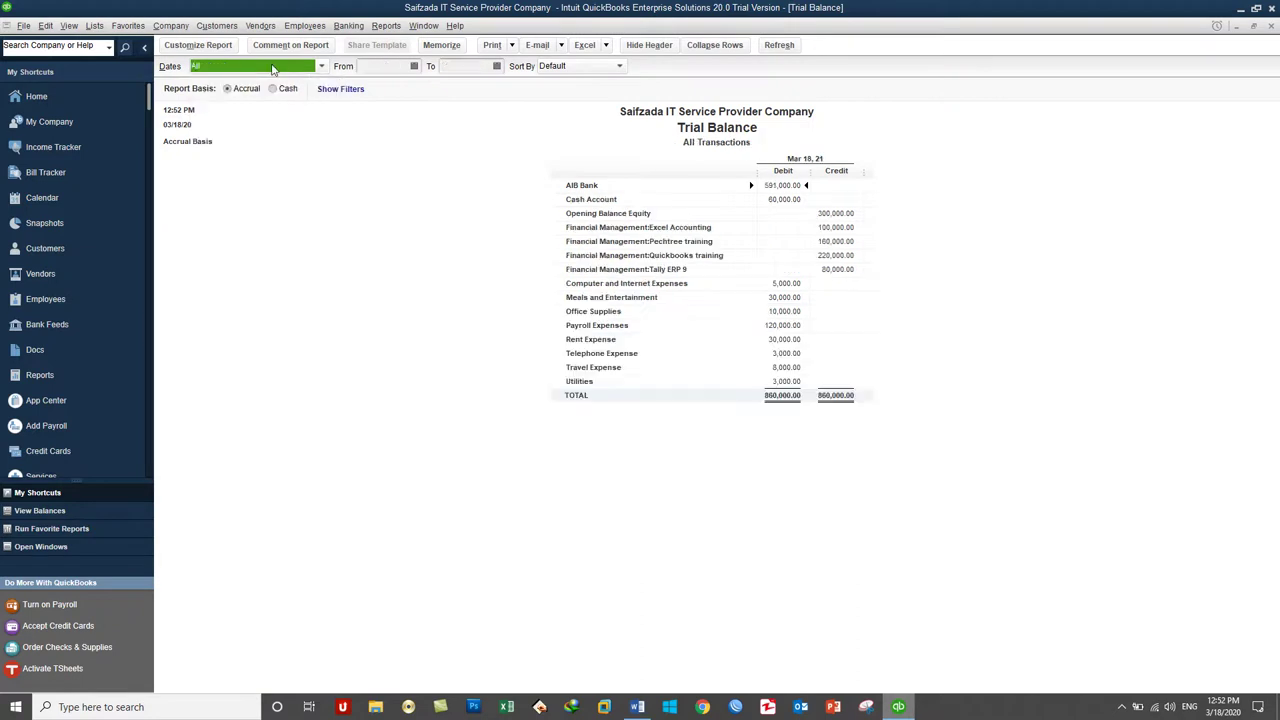
click(443, 357)
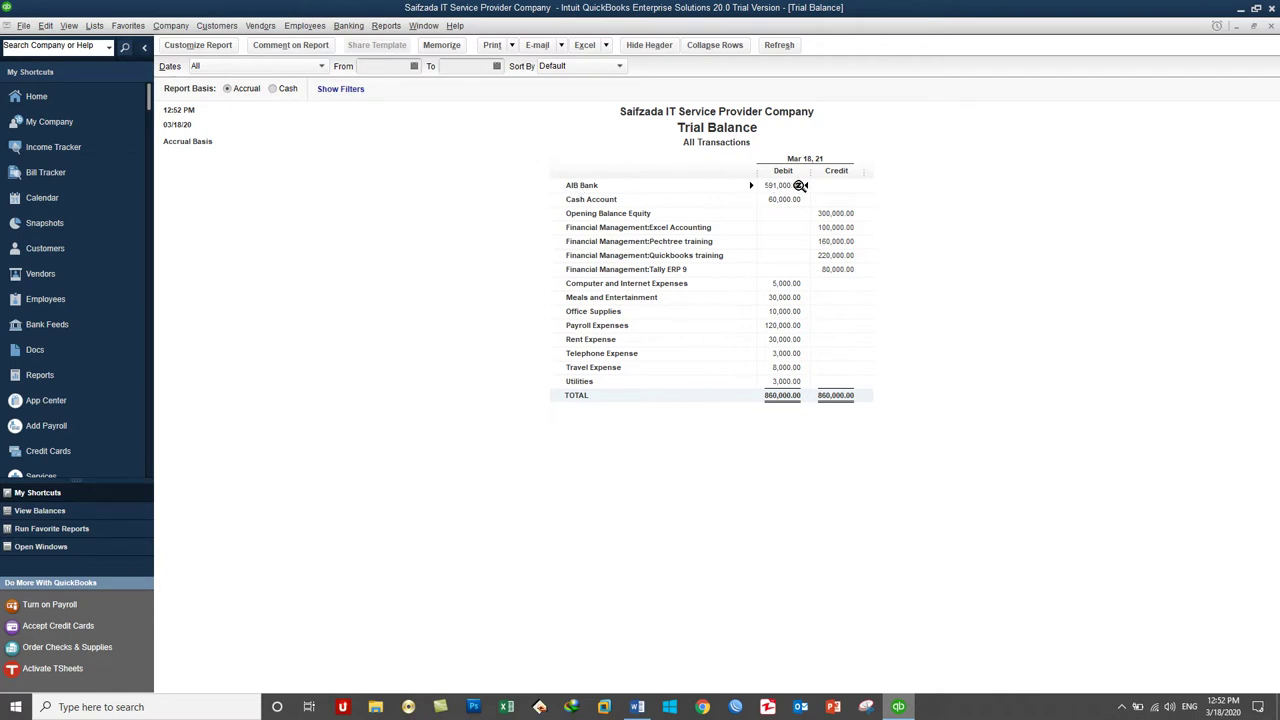
Step: Check the AIB Bank balance from the Trial Balance against the General Ledger for all dates, and close the ledger
click(386, 26)
mouse_move(457, 280)
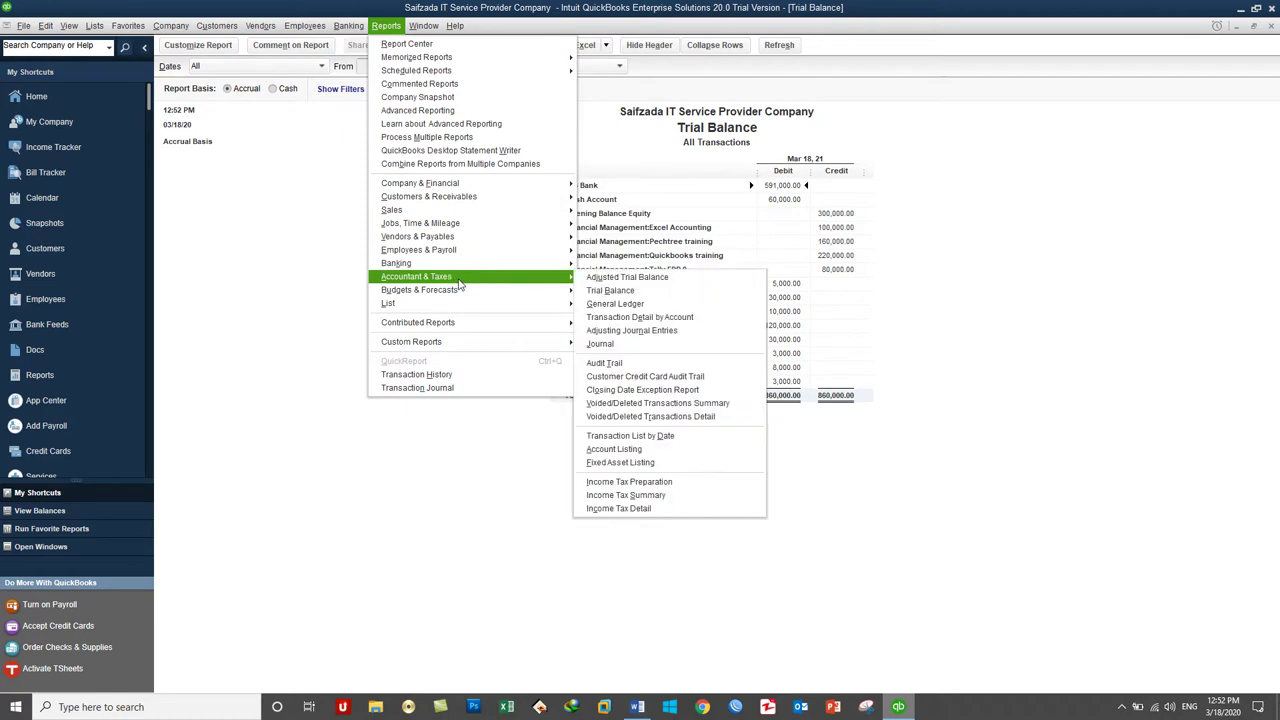
click(635, 306)
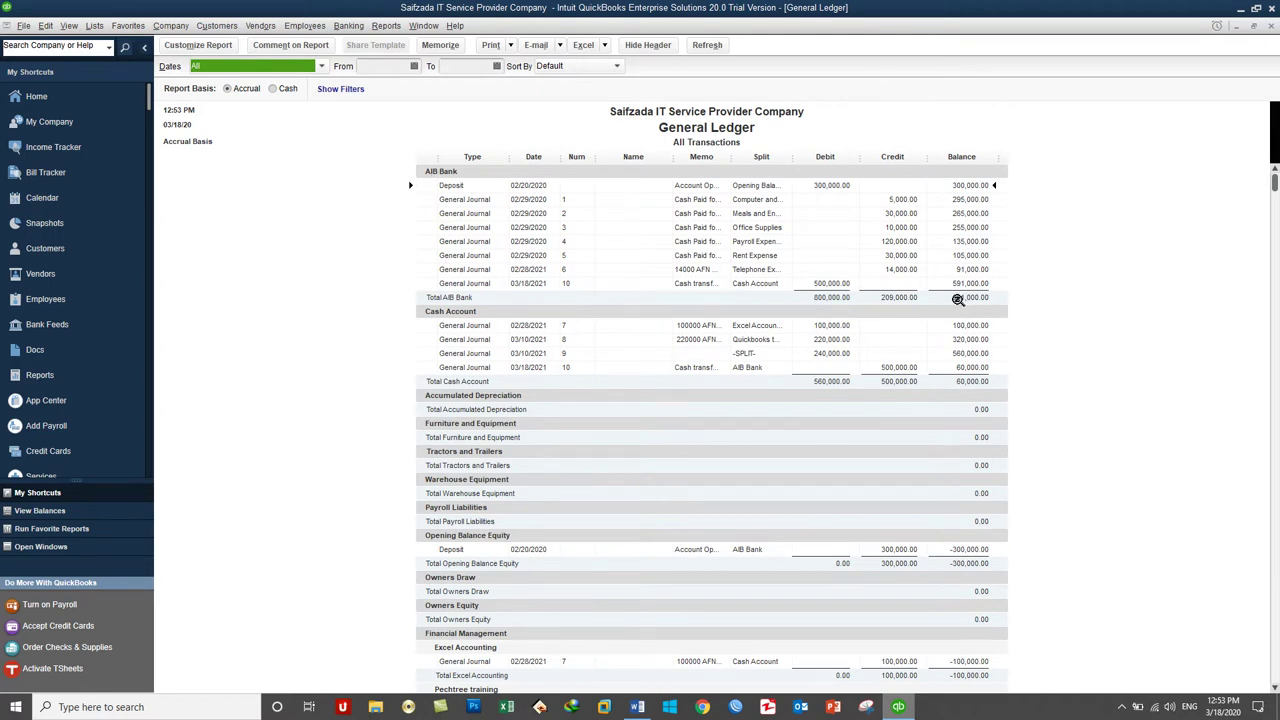
click(1271, 27)
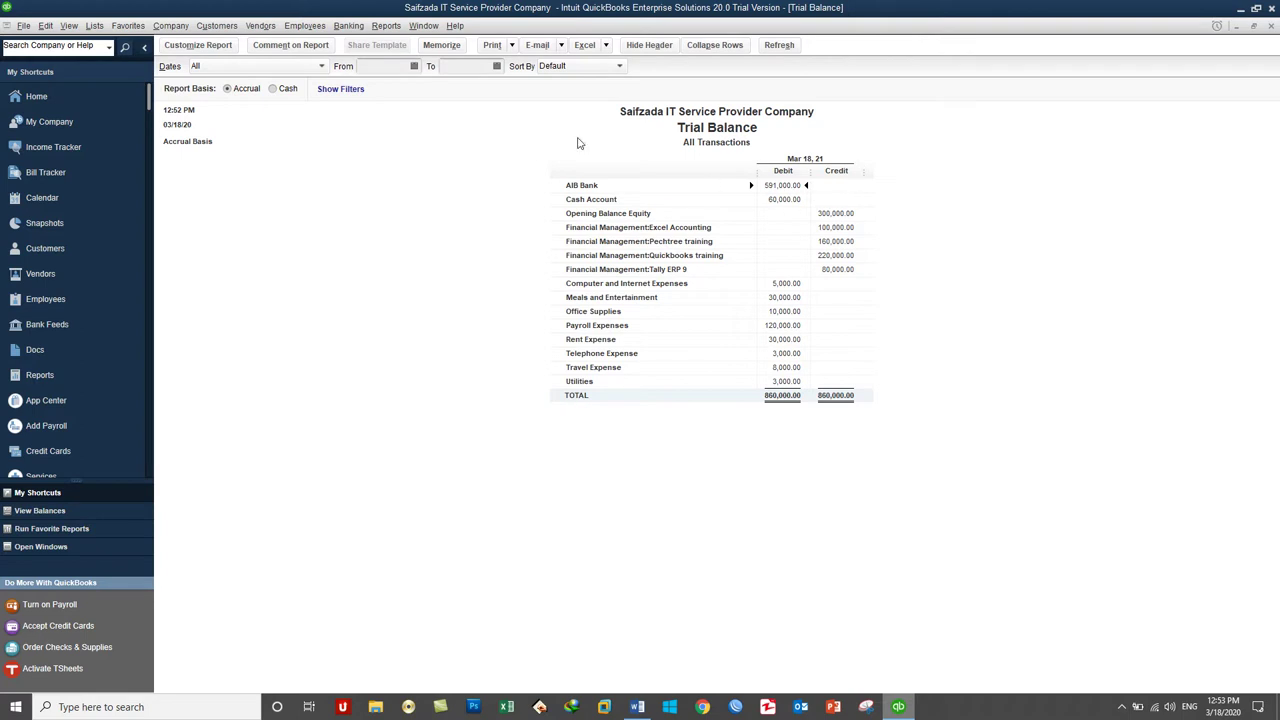
Step: Review the General Ledger for all dates once more, and close both it and the Trial Balance report
click(386, 26)
mouse_move(505, 277)
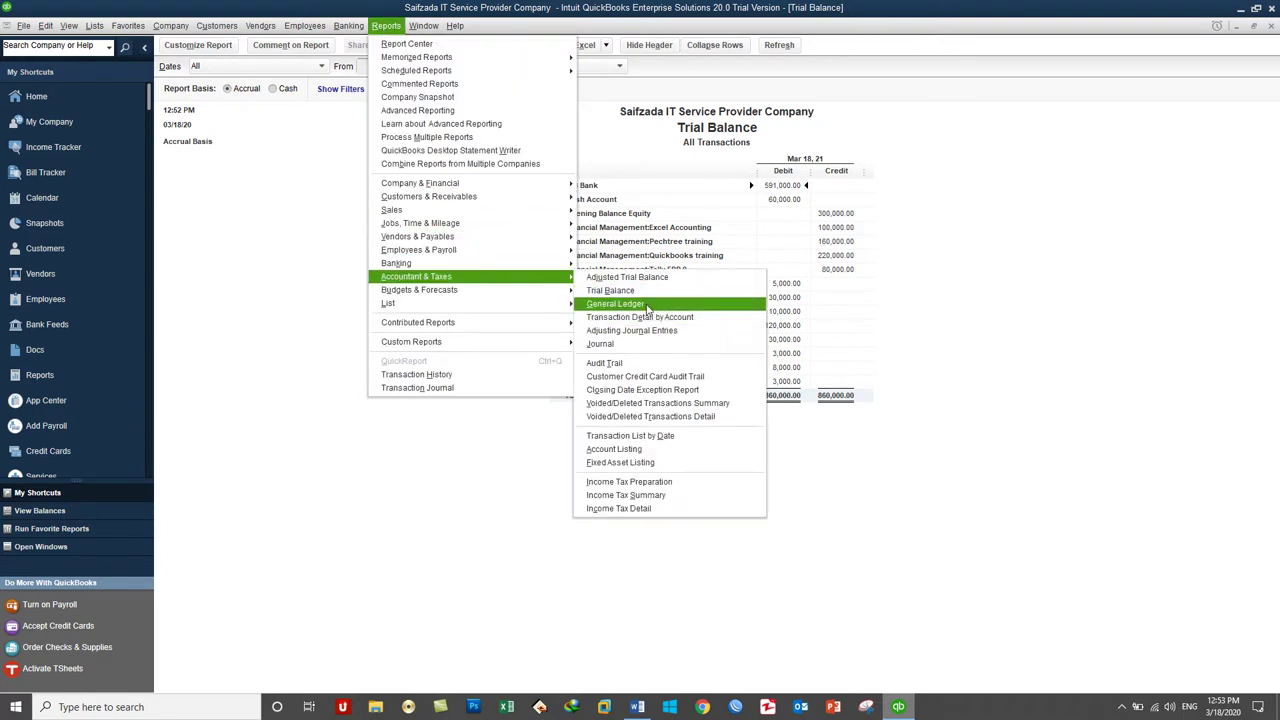
click(640, 303)
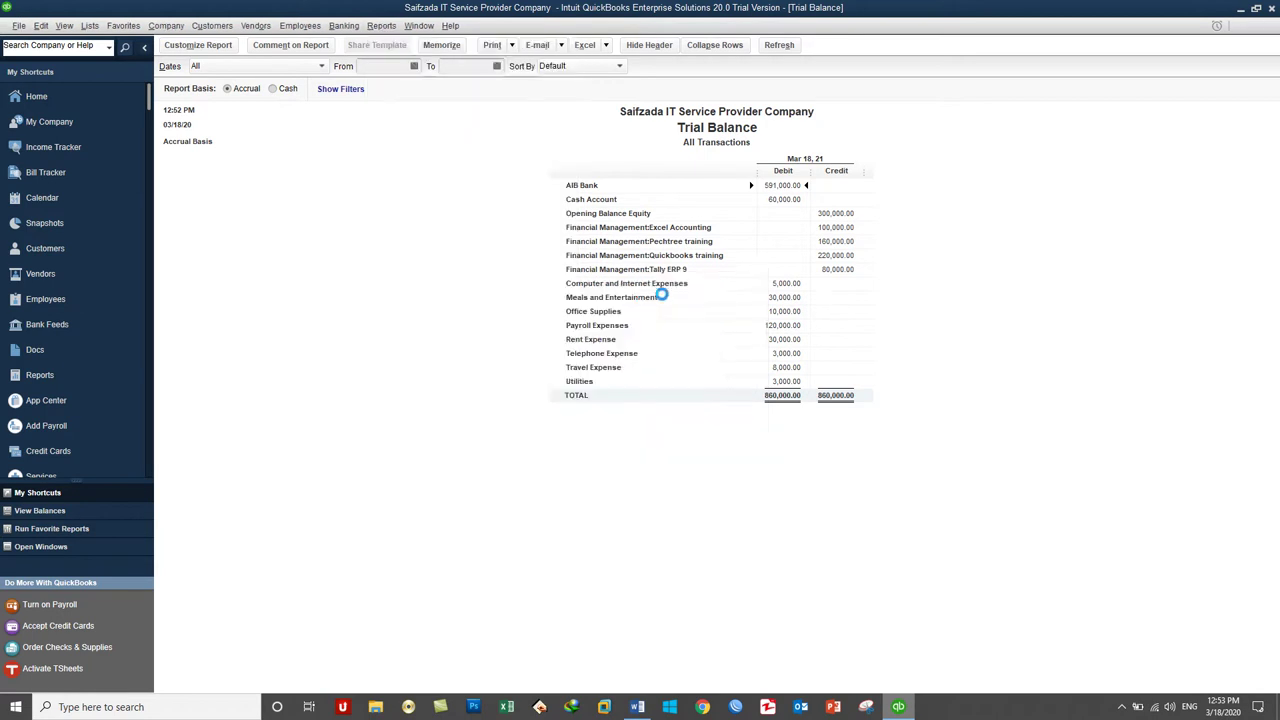
key(a)
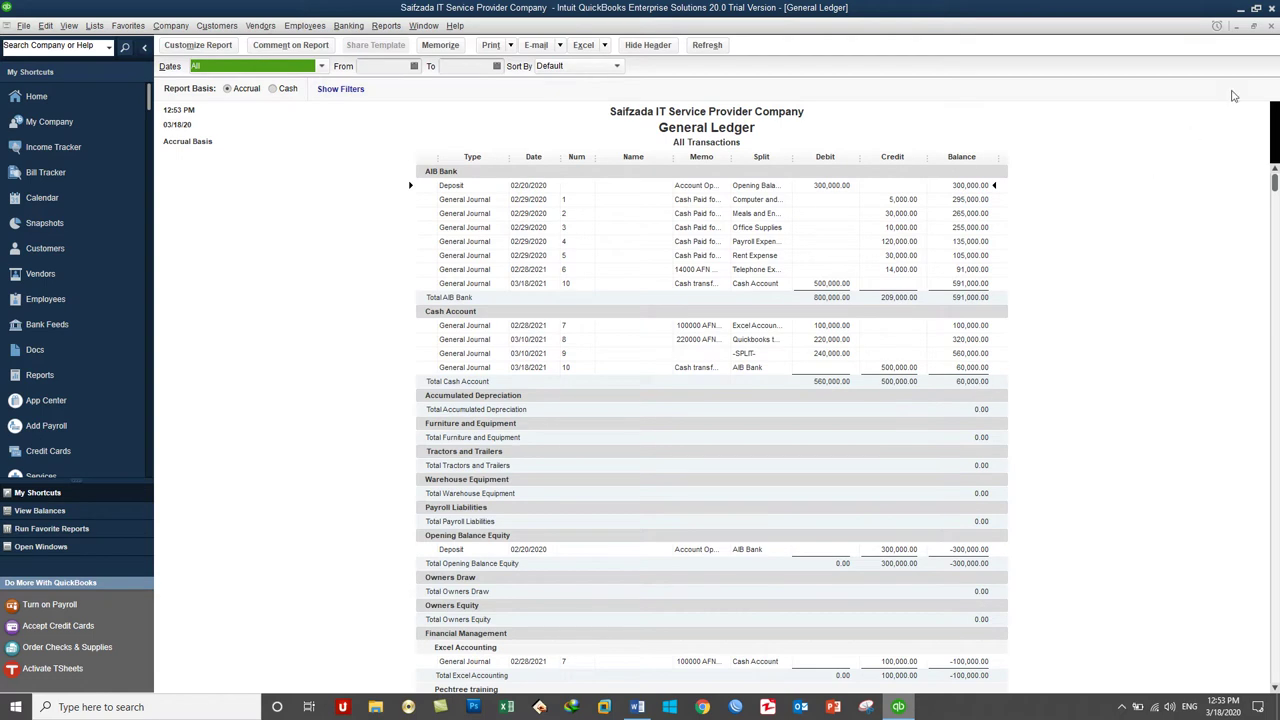
click(1272, 27)
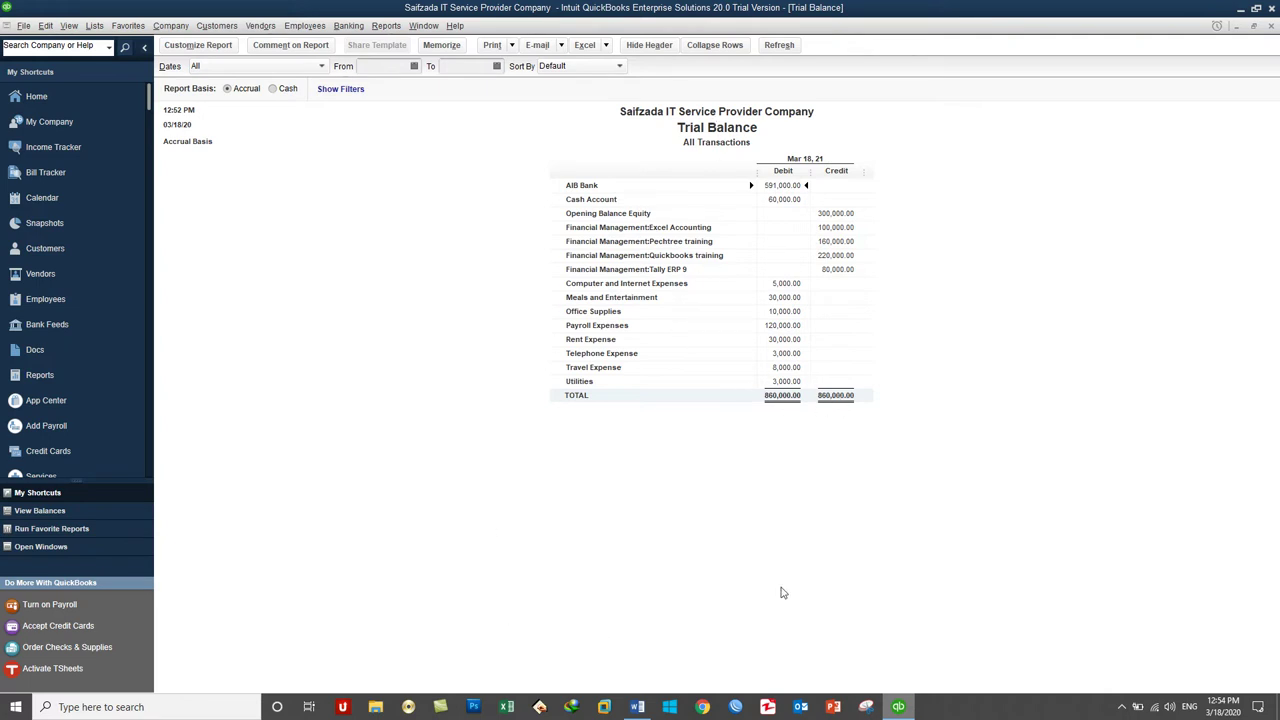
click(1270, 27)
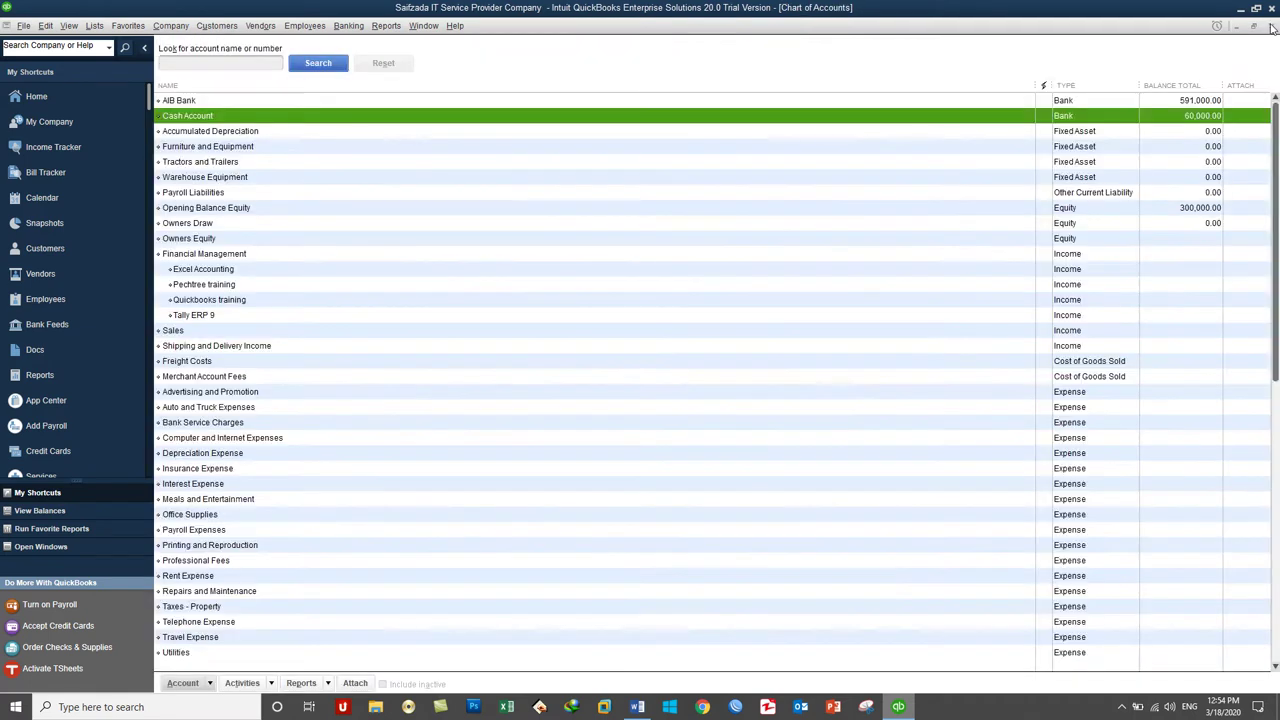
Step: Open the Profit & Loss Standard report from the Company & Financial reports with its date range set to All
click(348, 25)
mouse_move(386, 25)
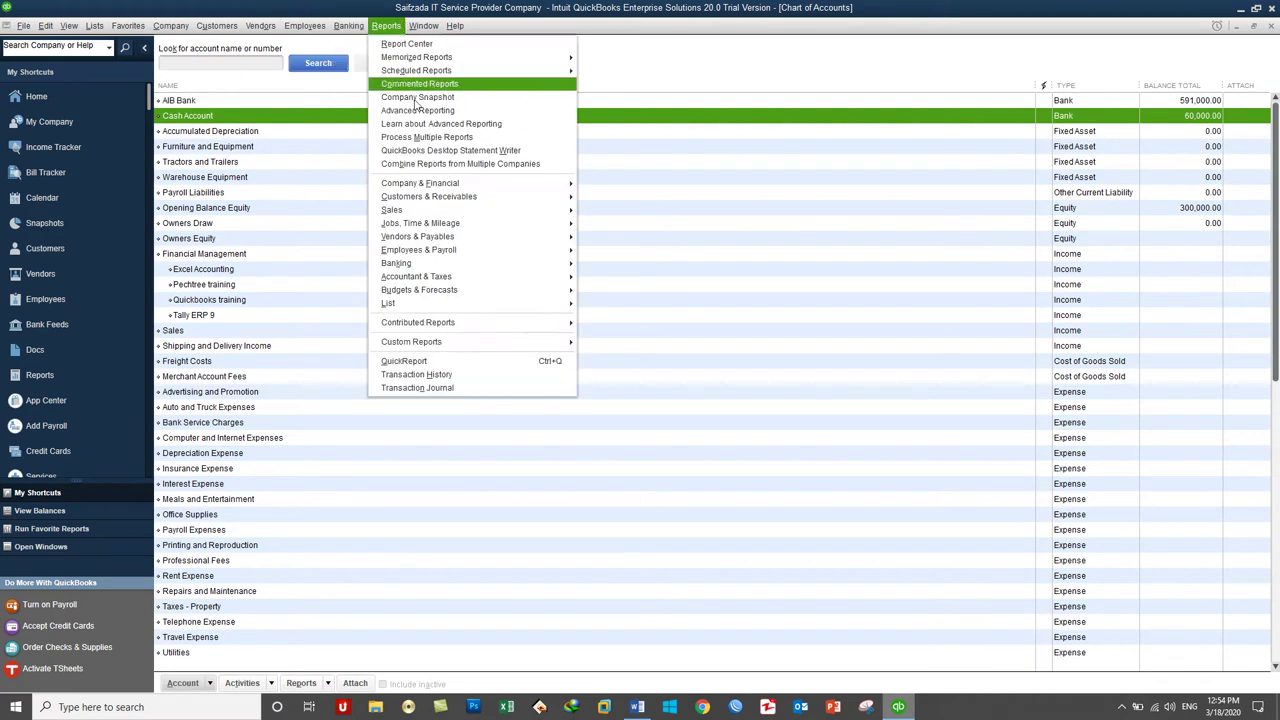
mouse_move(560, 183)
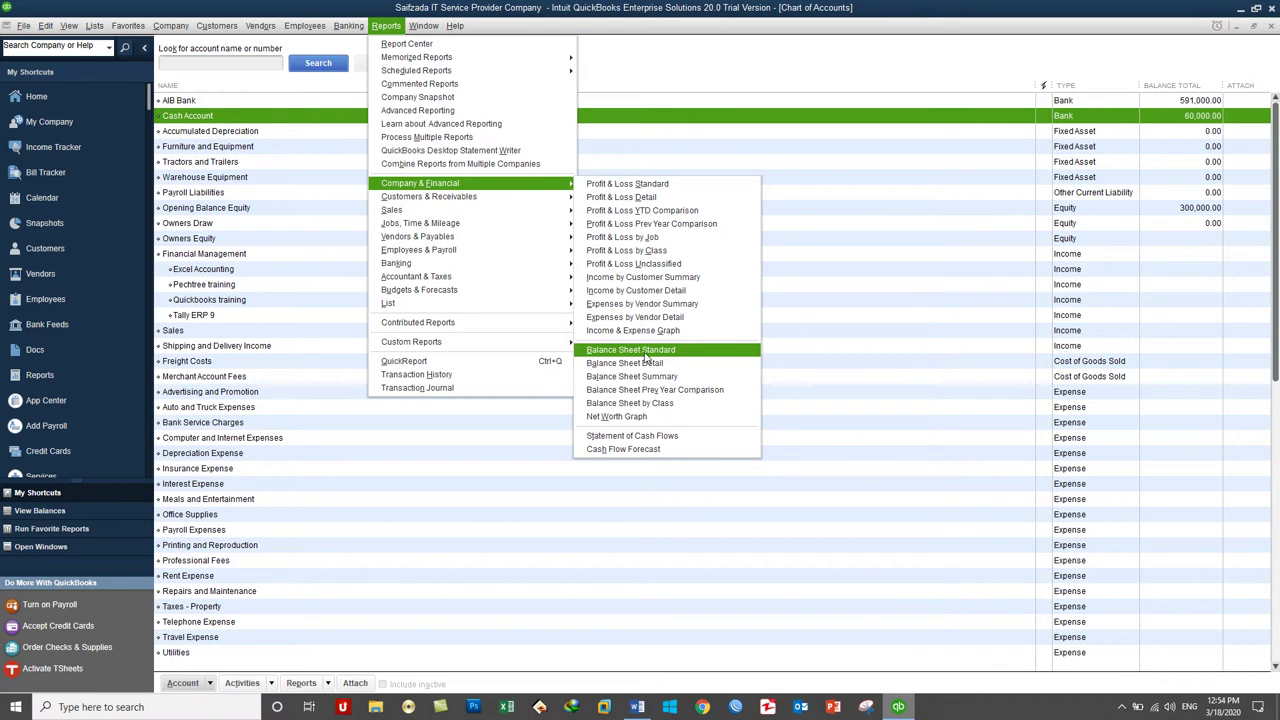
click(612, 184)
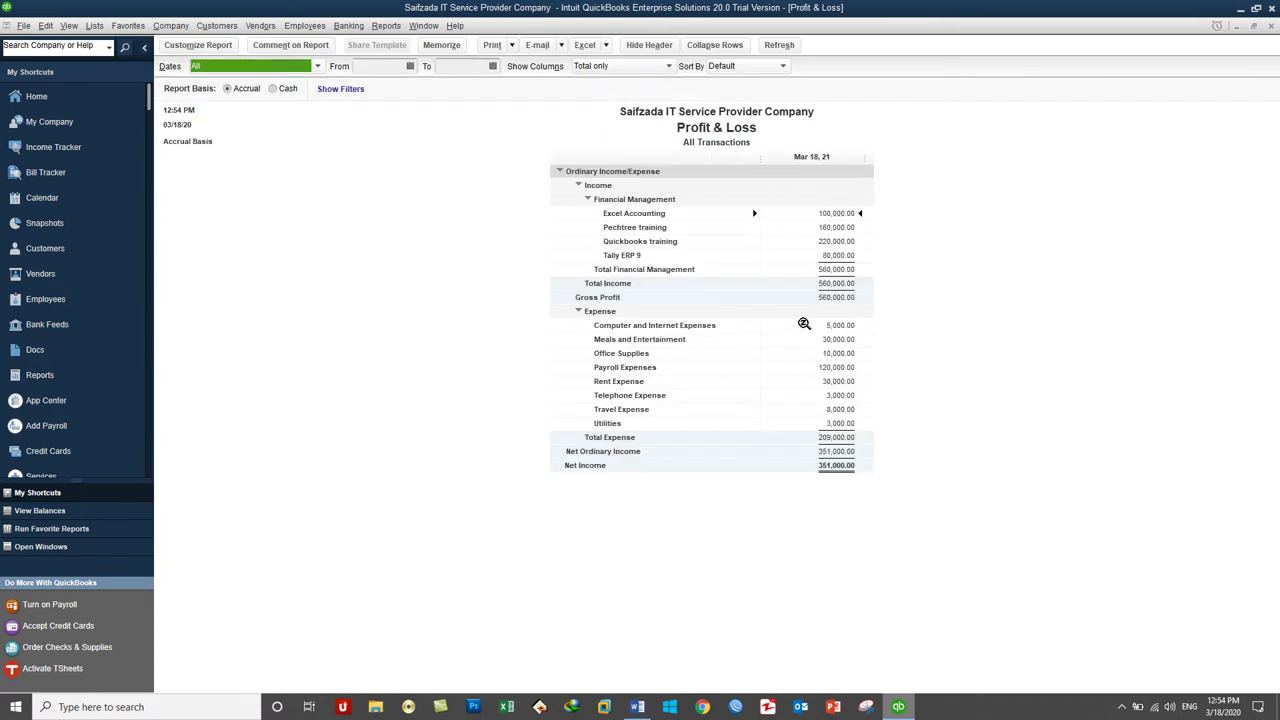
Step: Open the Balance Sheet Standard report from the Company & Financial reports and set its date range to All
click(383, 26)
mouse_move(498, 184)
click(660, 350)
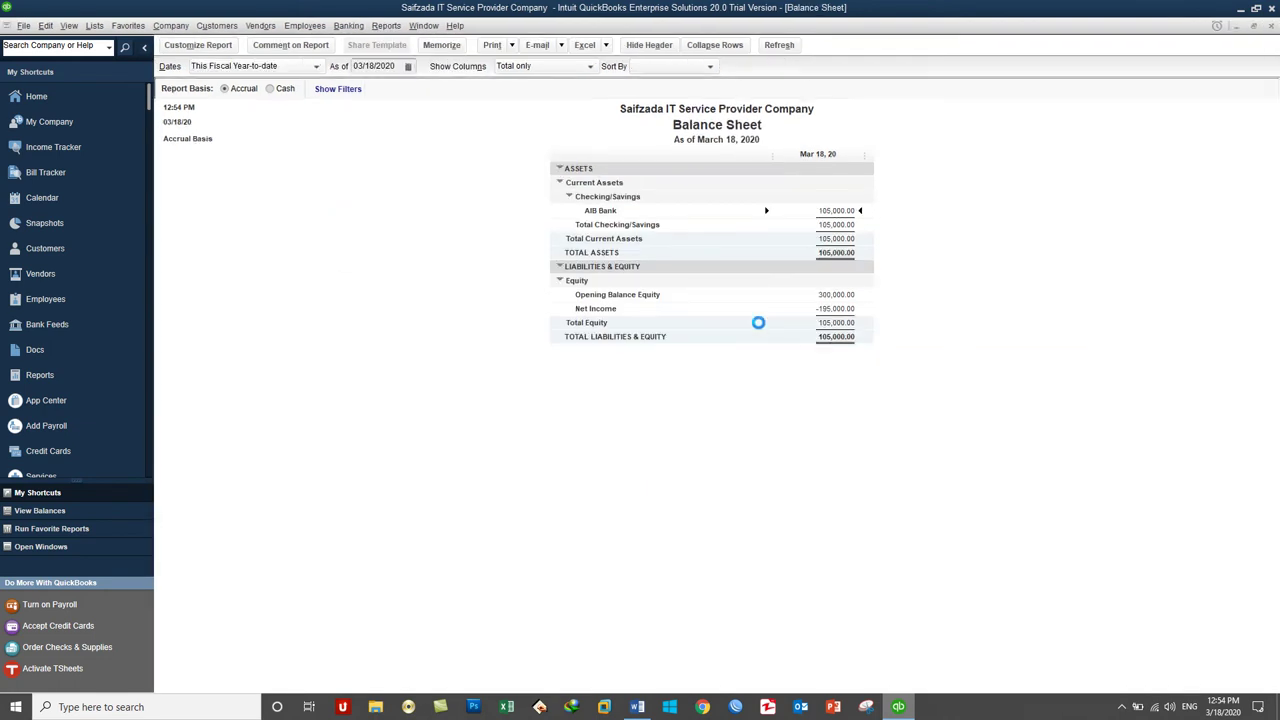
key(a)
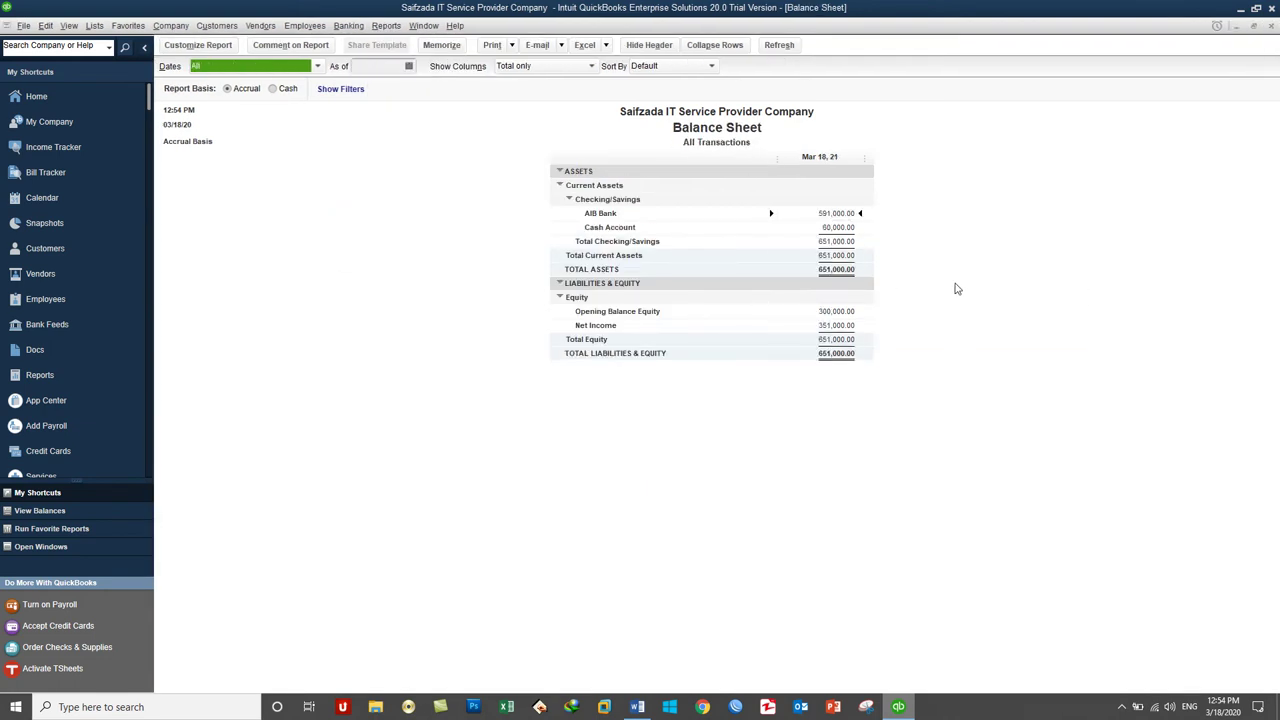